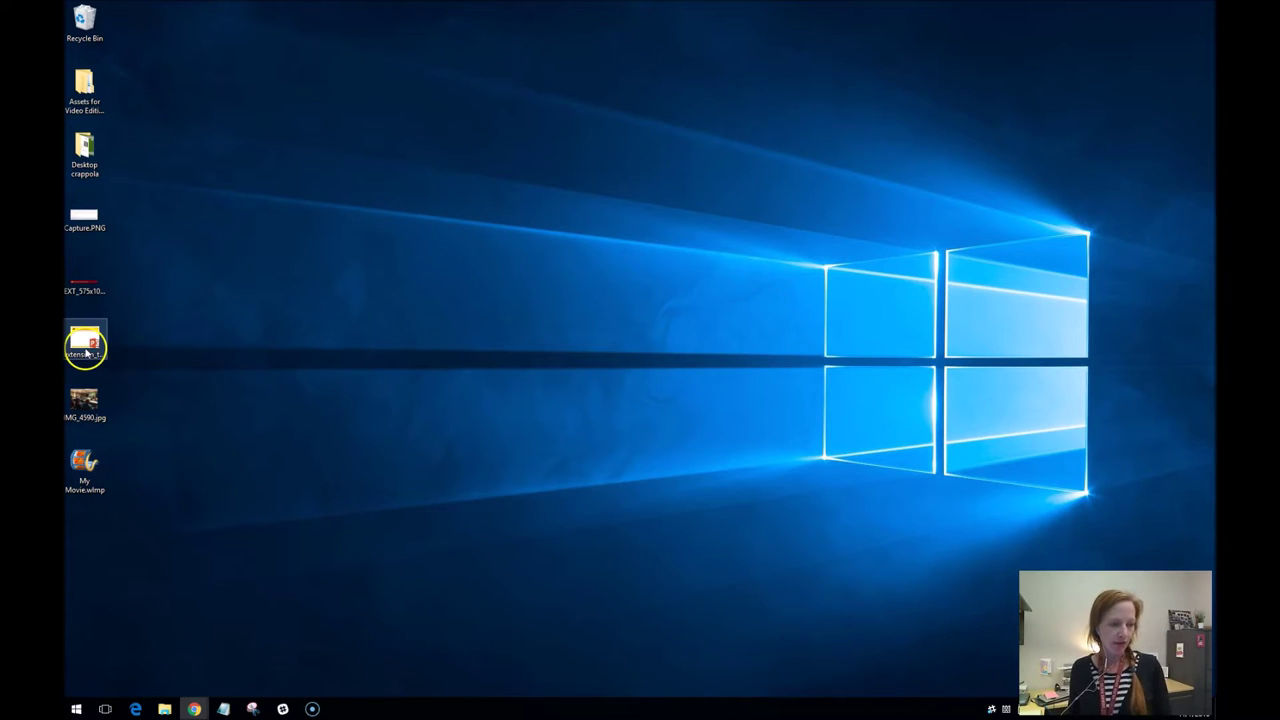
Step: Open extension_template_gold and save it as a PowerPoint Template (.potx), replacing the existing copy
left_click(95, 340)
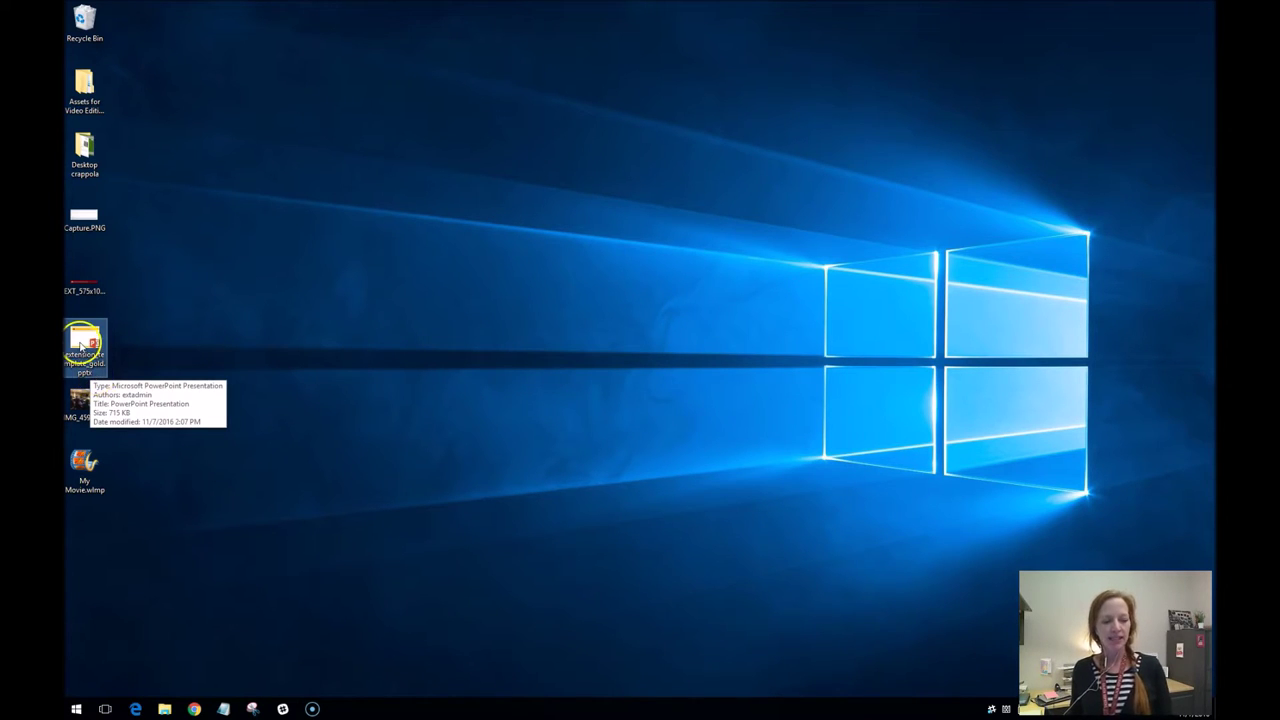
double_click(82, 344)
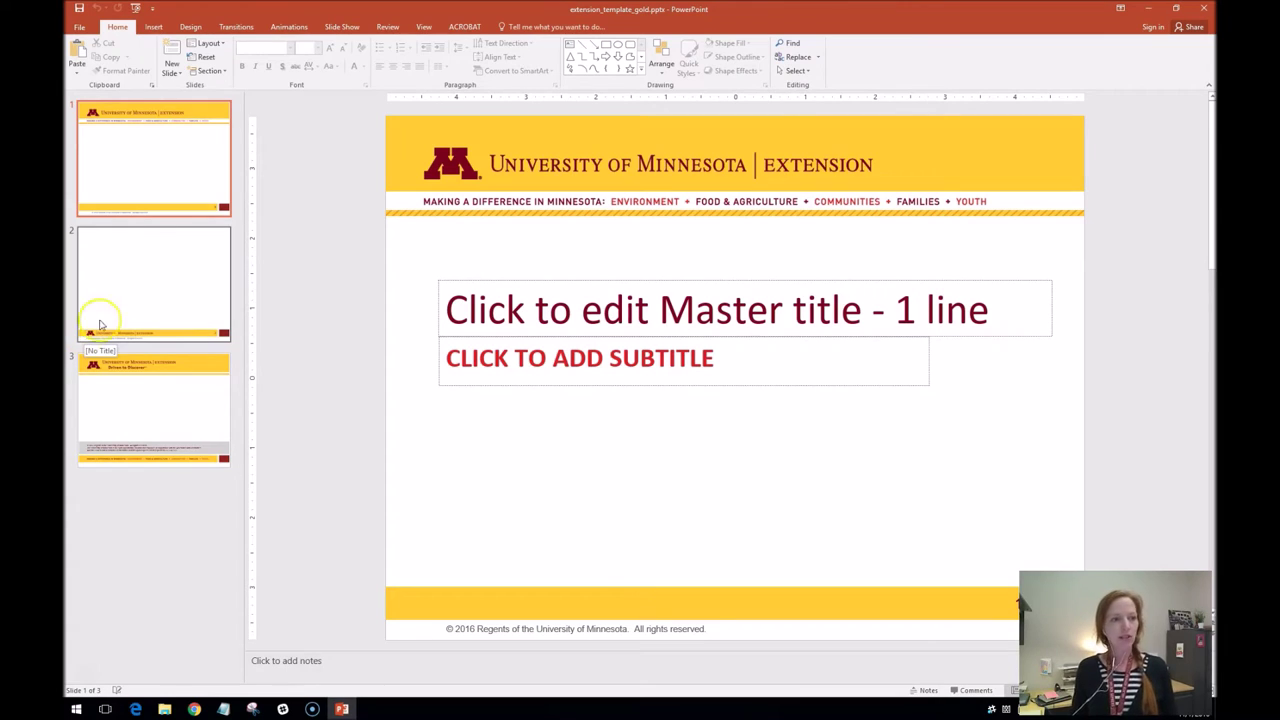
left_click(79, 26)
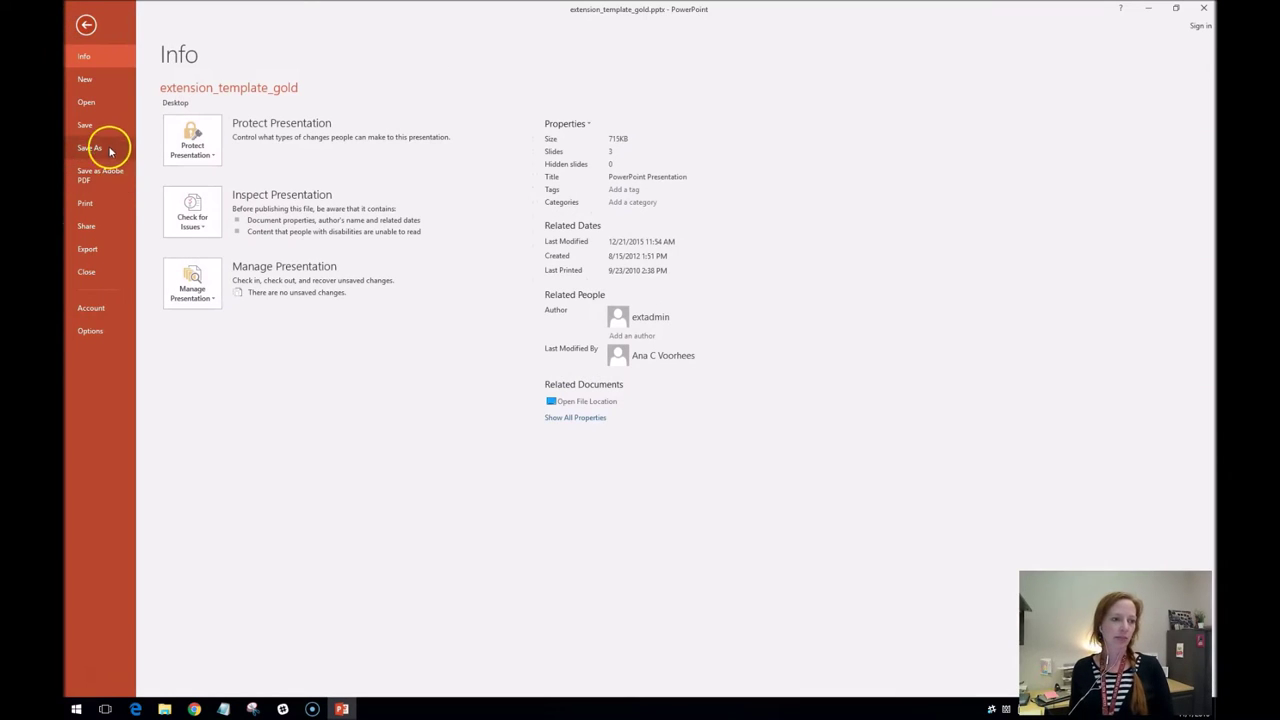
left_click(108, 149)
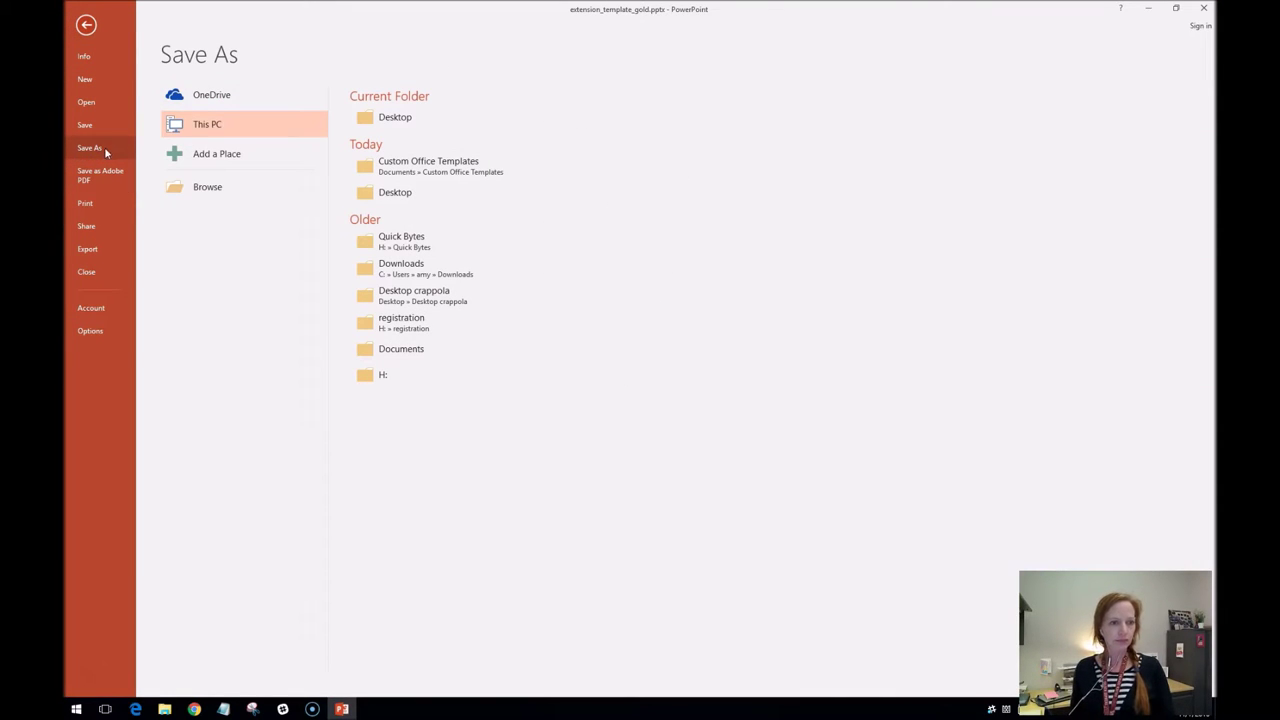
left_click(254, 122)
left_click(390, 117)
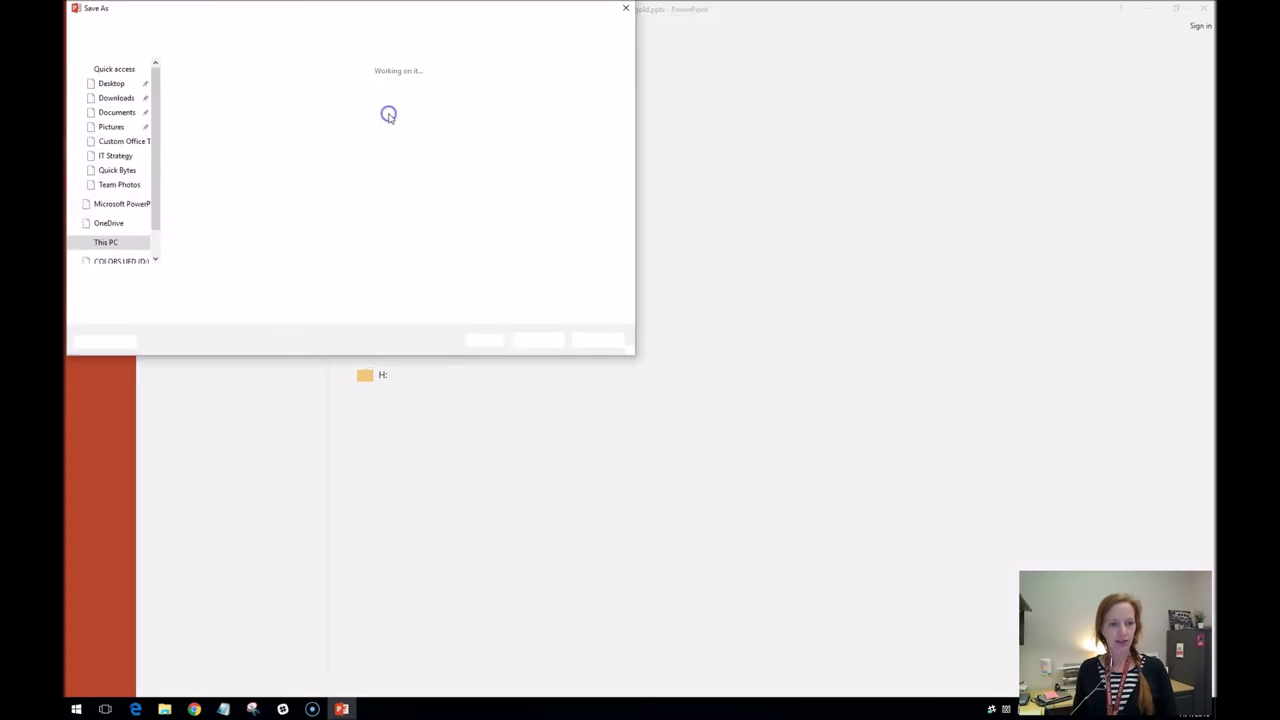
left_click(240, 293)
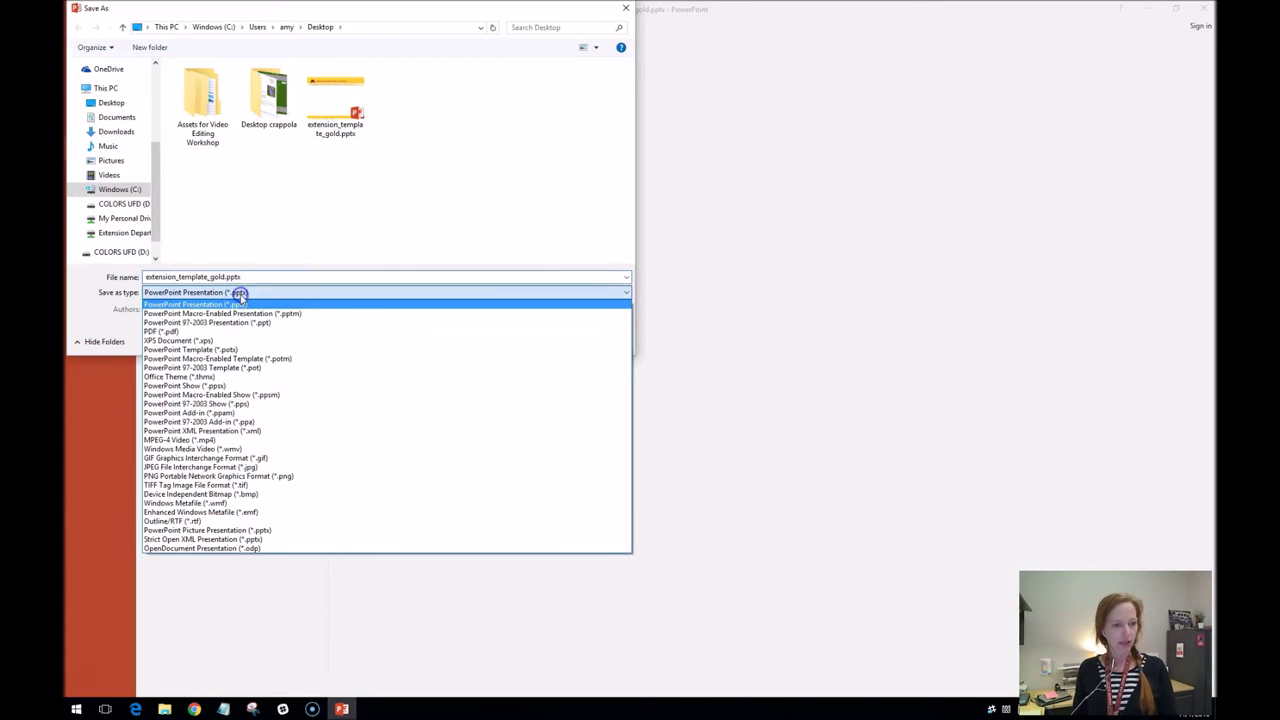
left_click(237, 351)
left_click(540, 341)
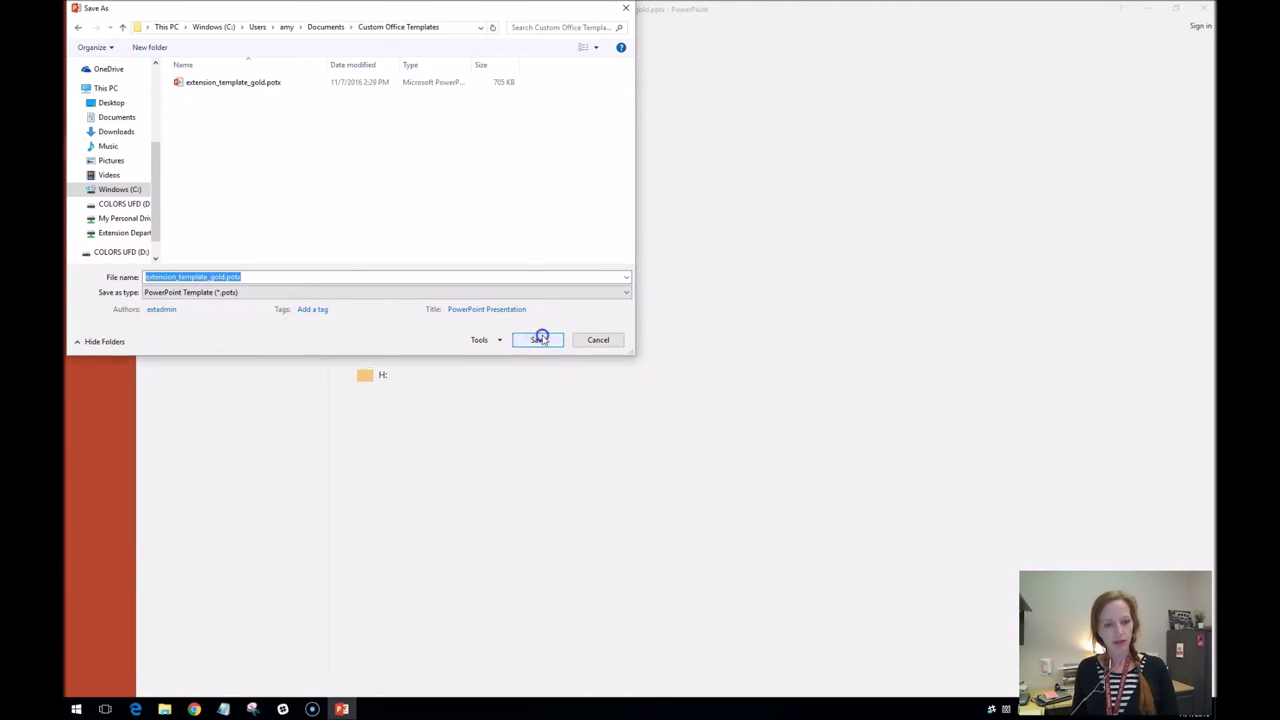
left_click(669, 355)
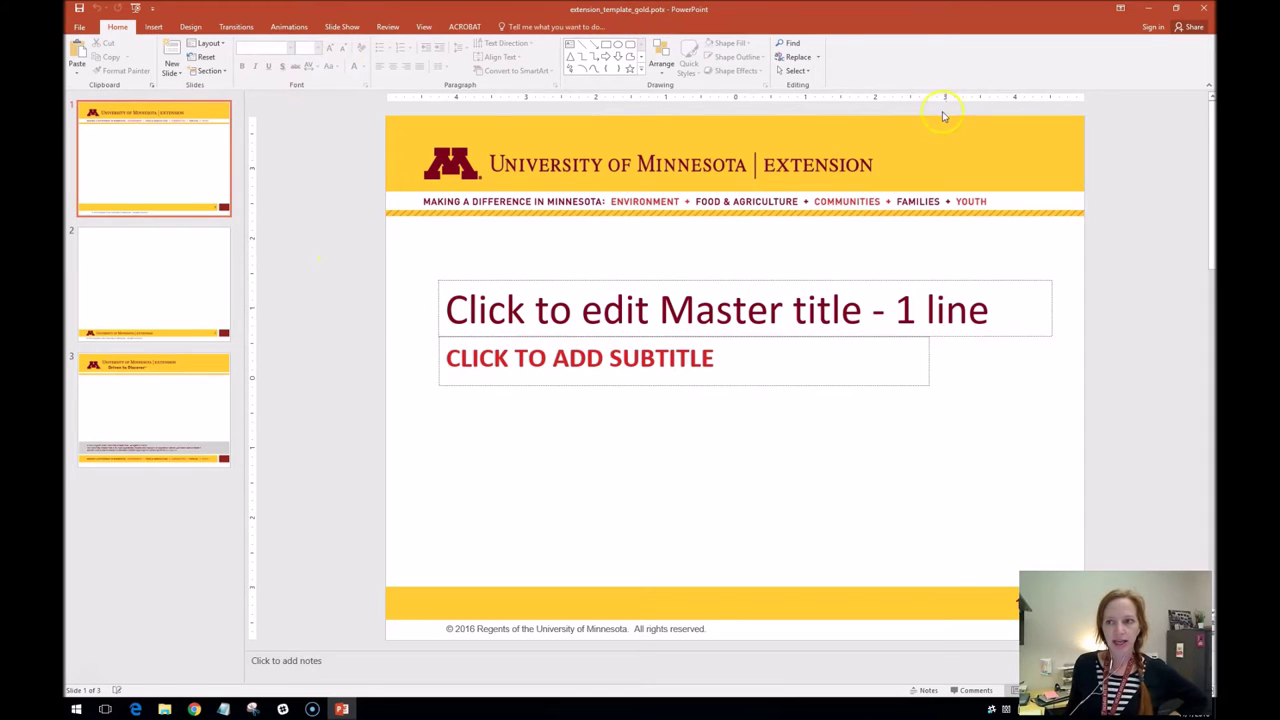
Step: Restart PowerPoint, pin extension_template_gold from Personal to Featured templates, then minimize to the desktop
left_click(1204, 8)
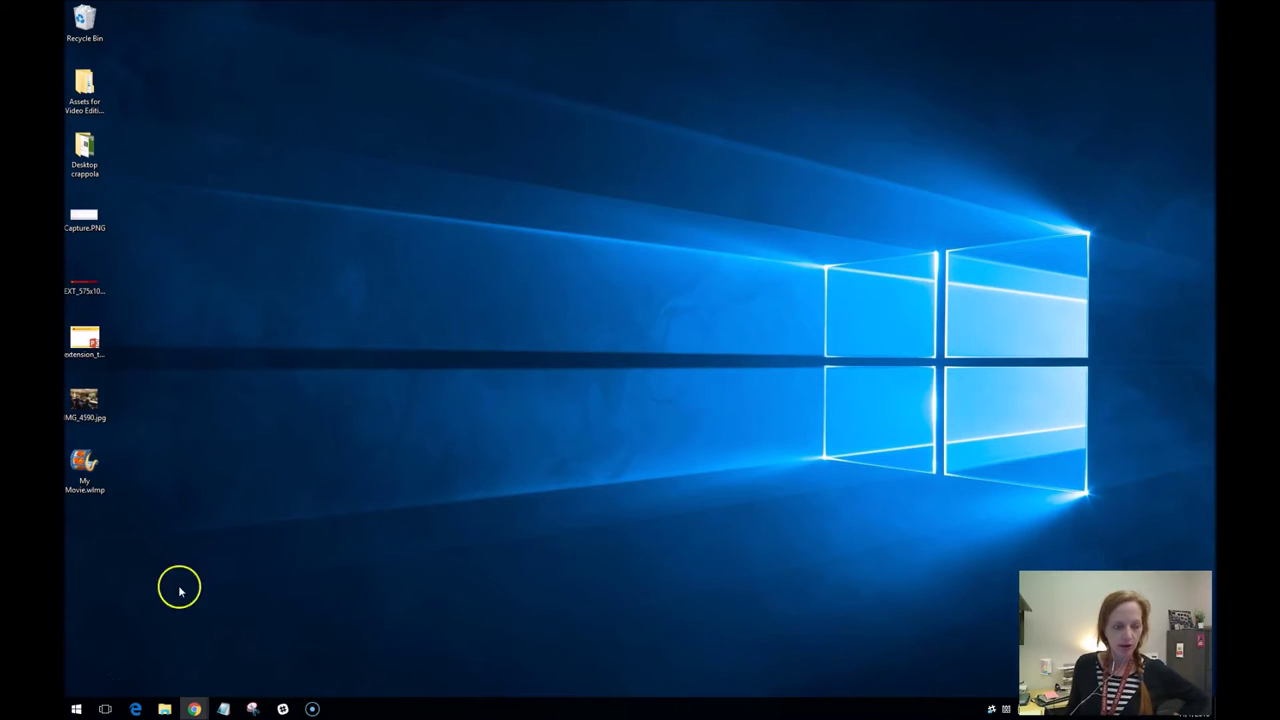
left_click(76, 709)
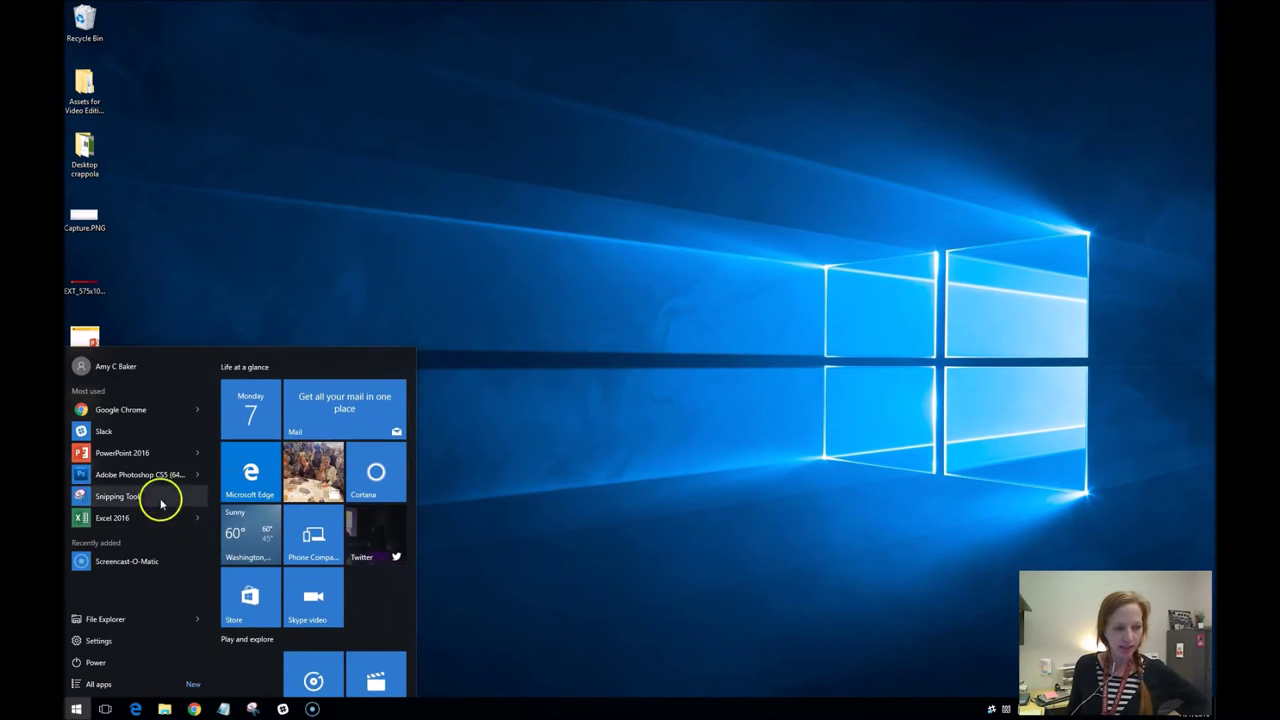
left_click(170, 456)
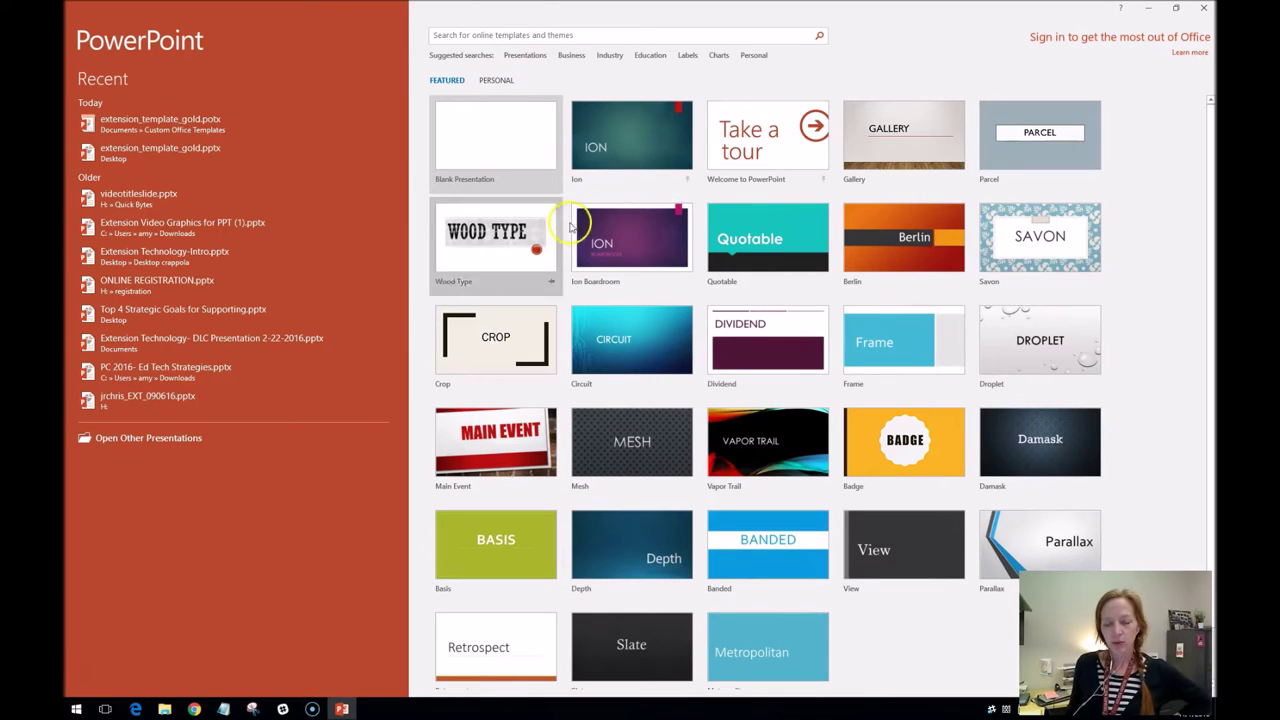
left_click(491, 82)
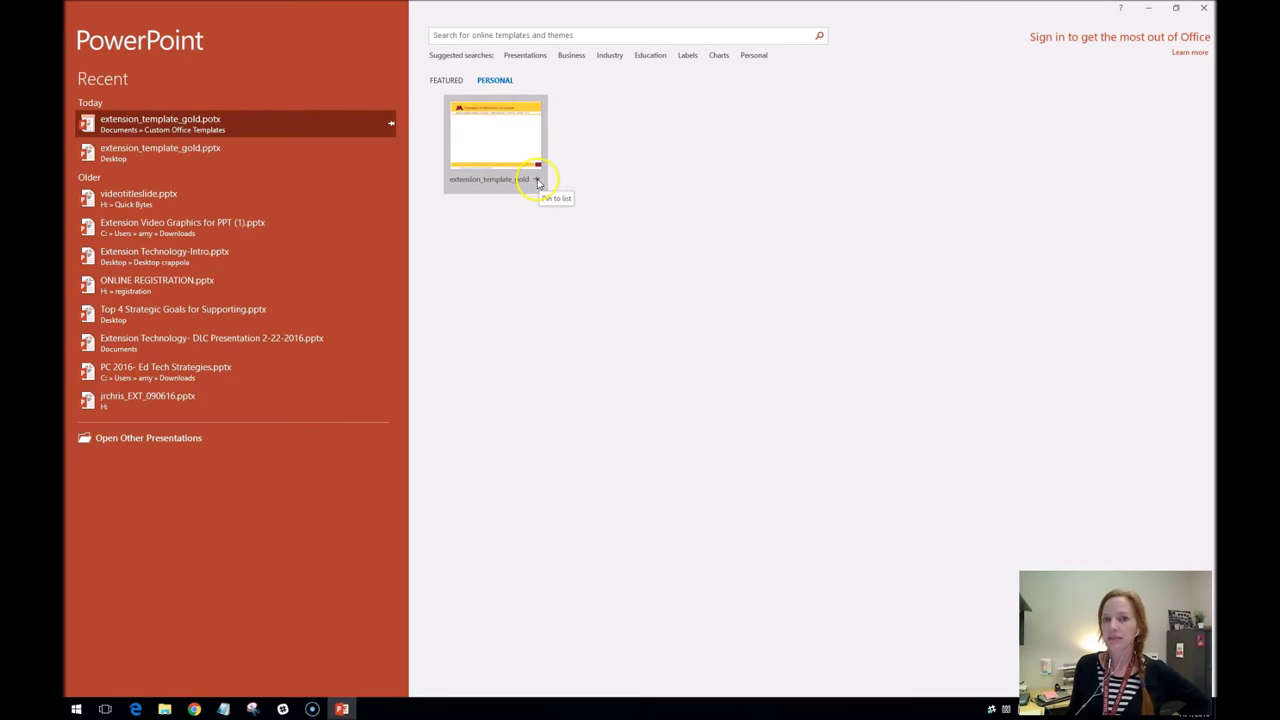
left_click(457, 81)
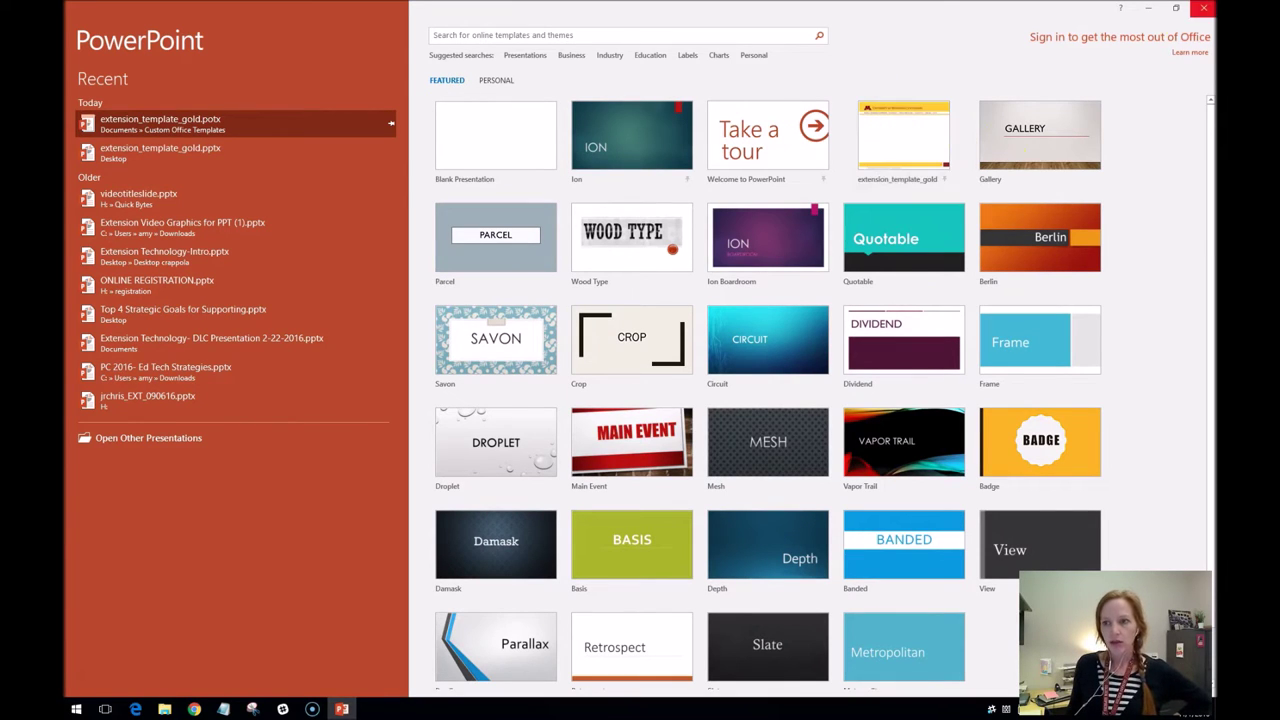
left_click(1148, 8)
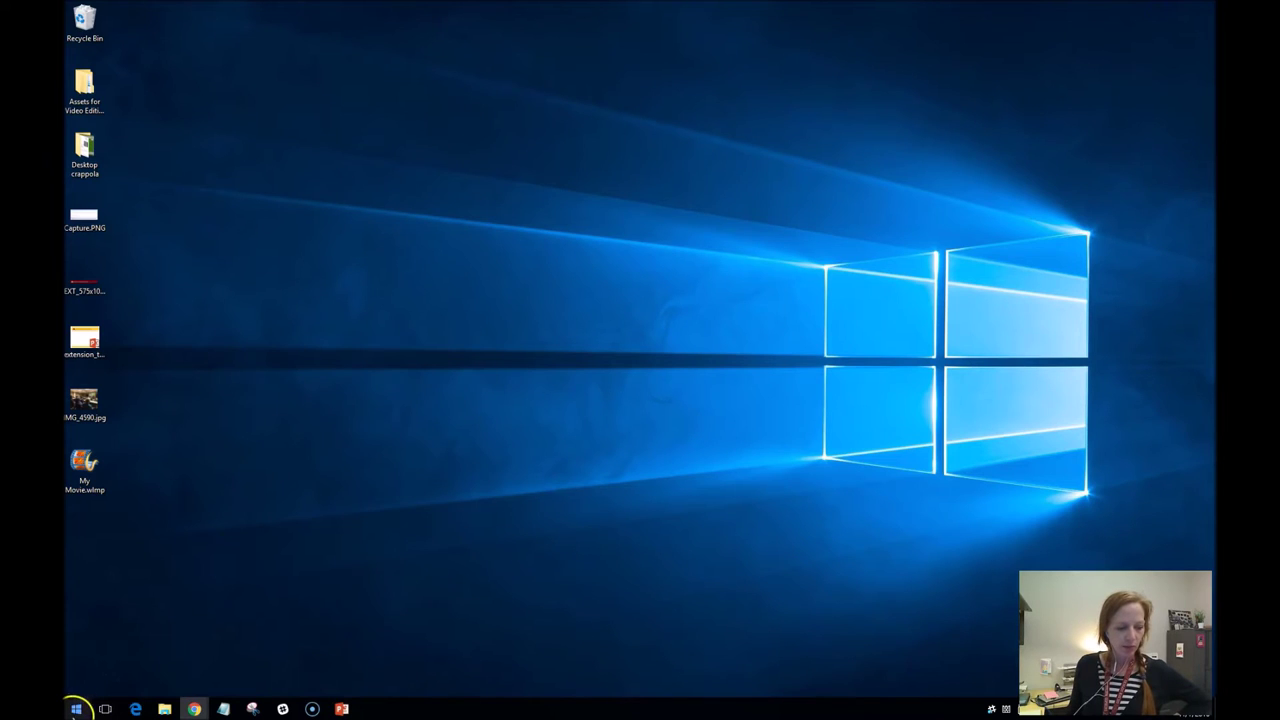
Step: Launch Word 2016 from Start and open the recent genext_flyer_v1.docx flyer
left_click(76, 708)
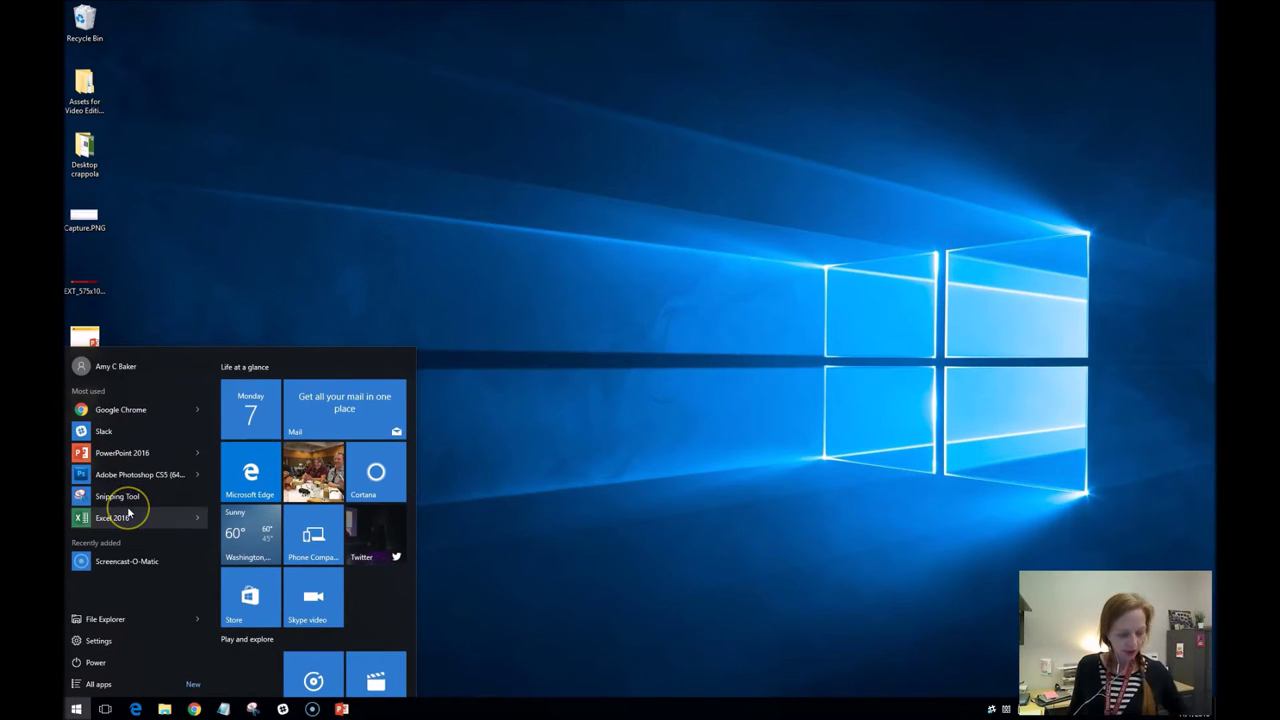
type("word")
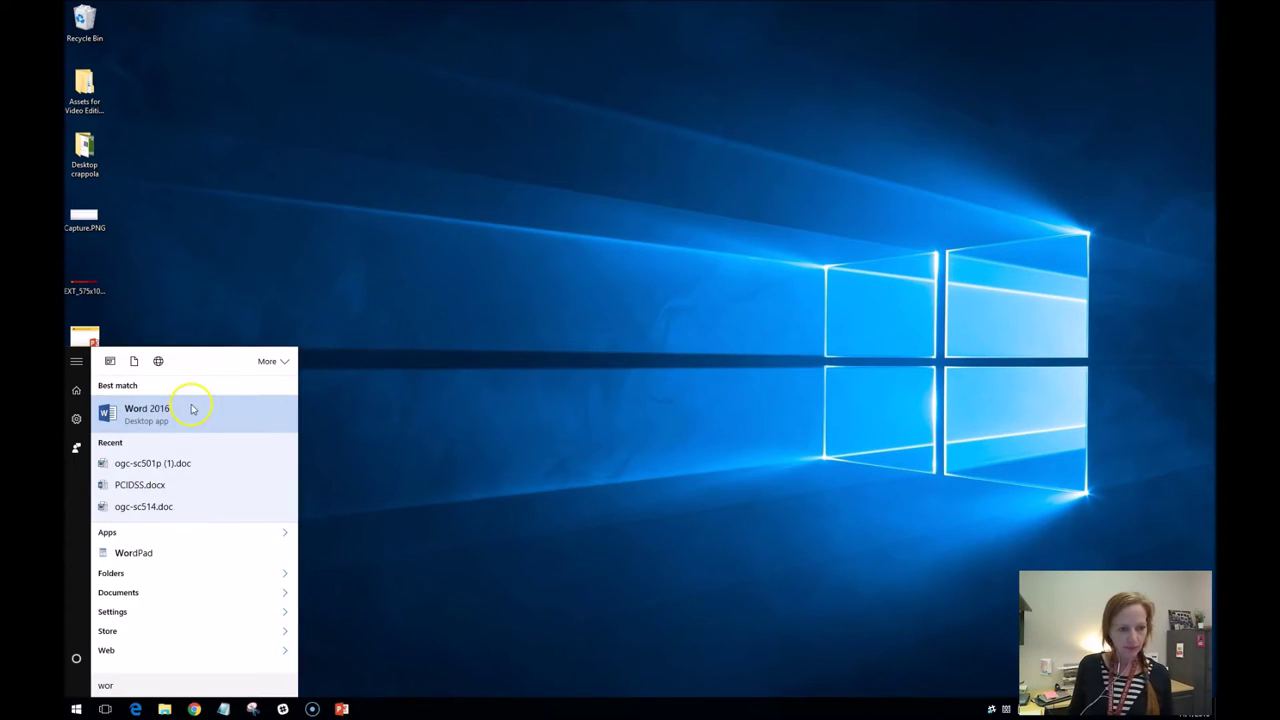
left_click(192, 408)
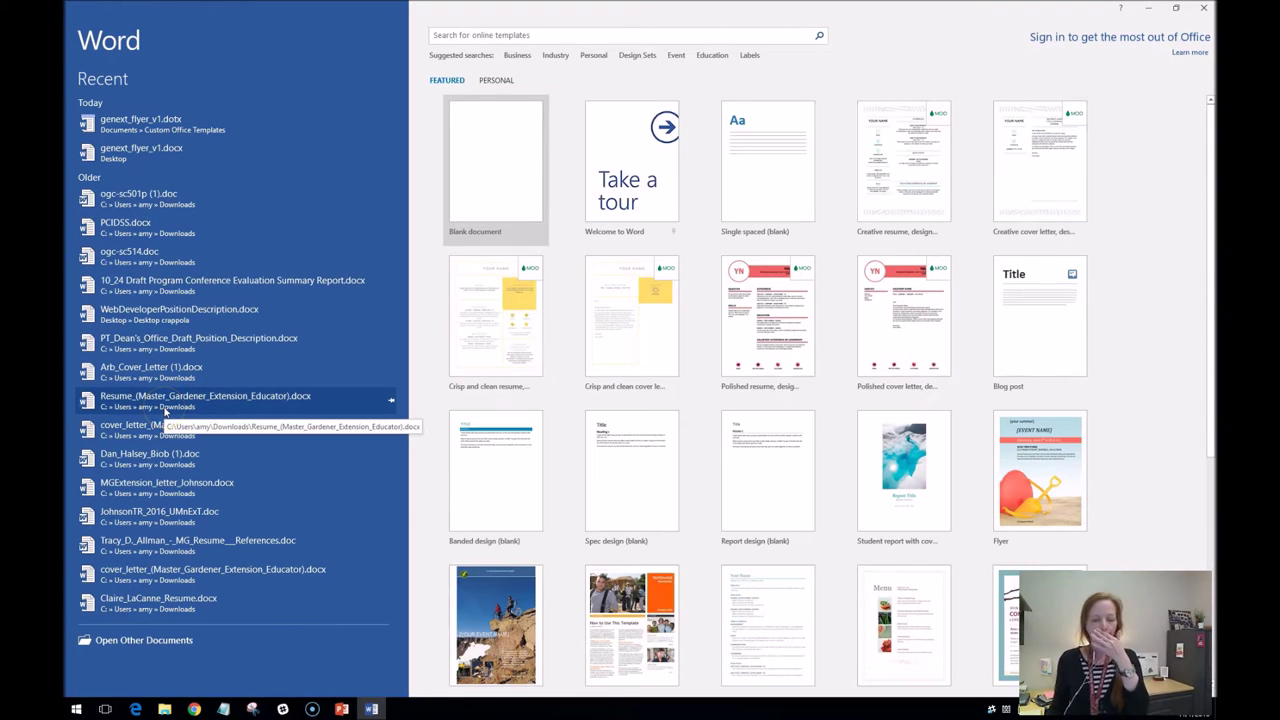
left_click(237, 155)
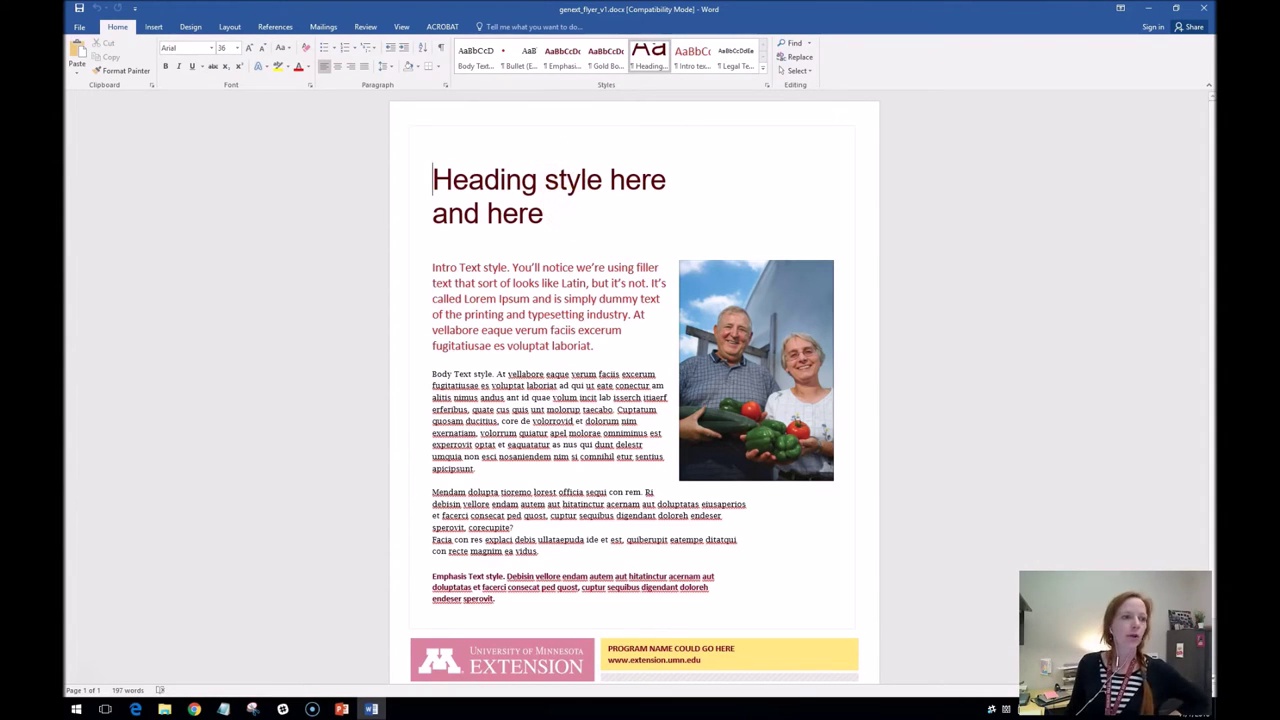
Step: Save the flyer as genext_flyer_v1.dotx Word Template, replacing the existing copy and dismissing the notice
left_click(80, 27)
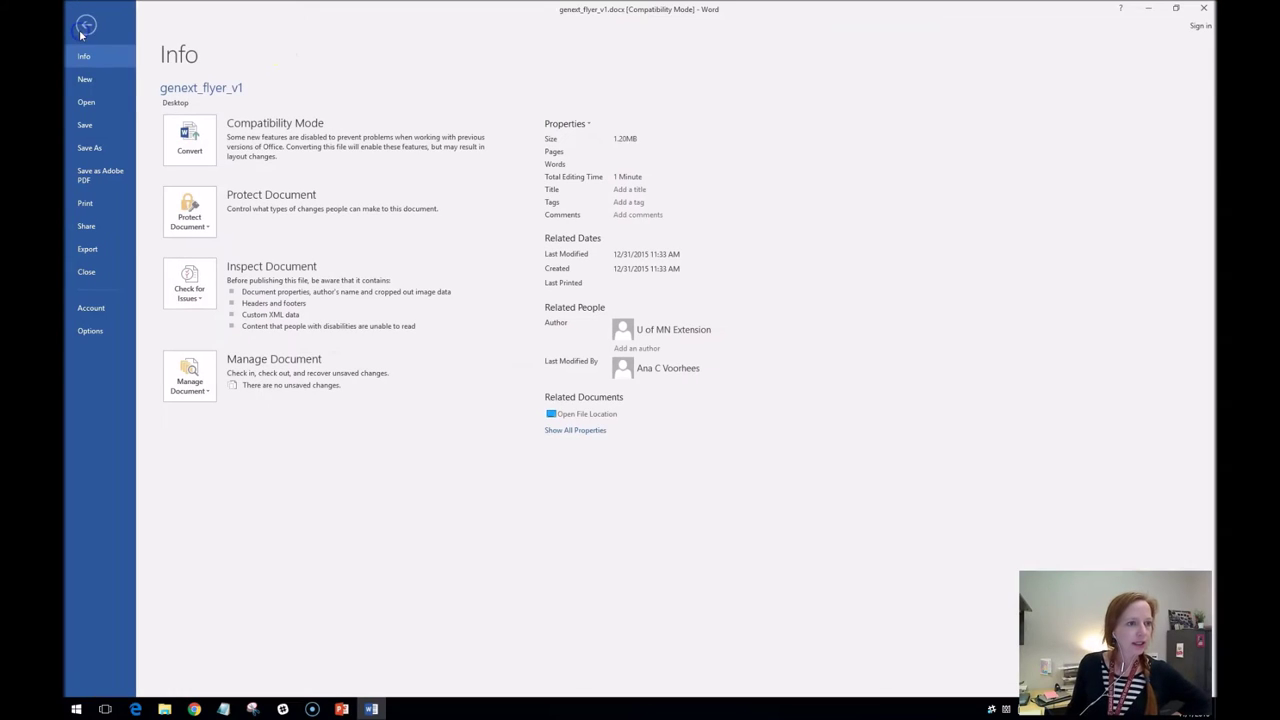
left_click(112, 148)
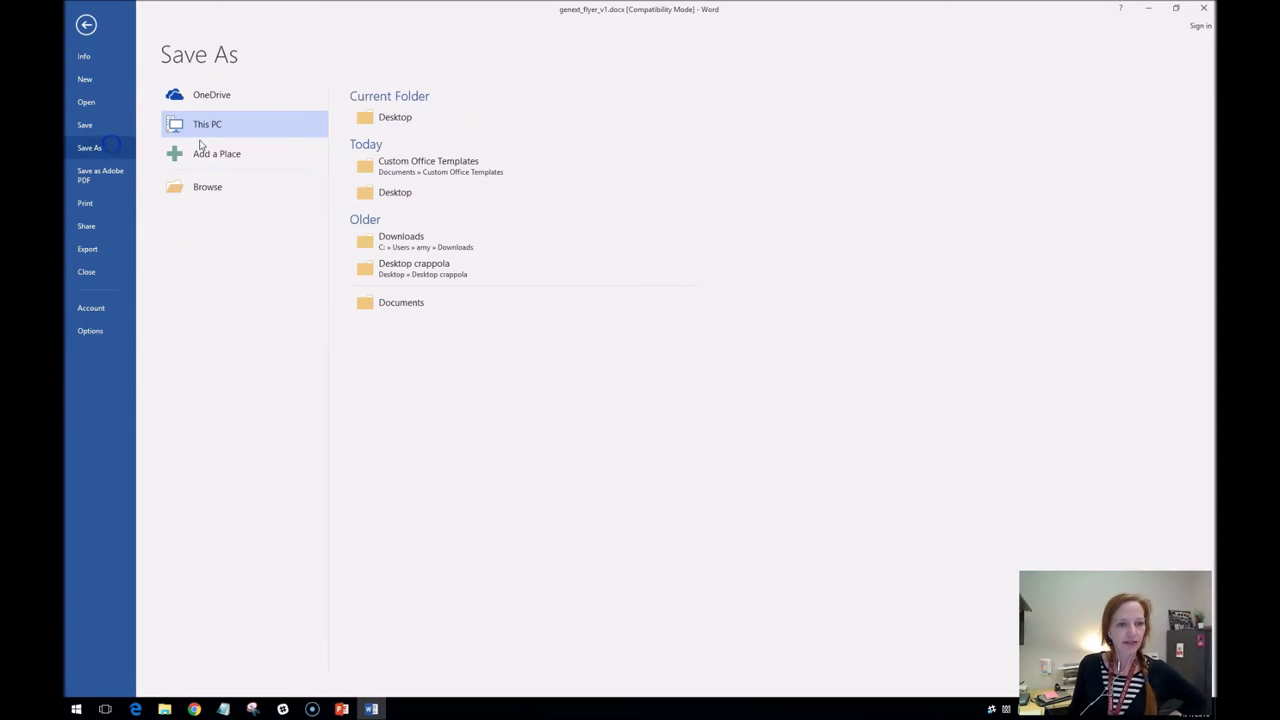
left_click(424, 116)
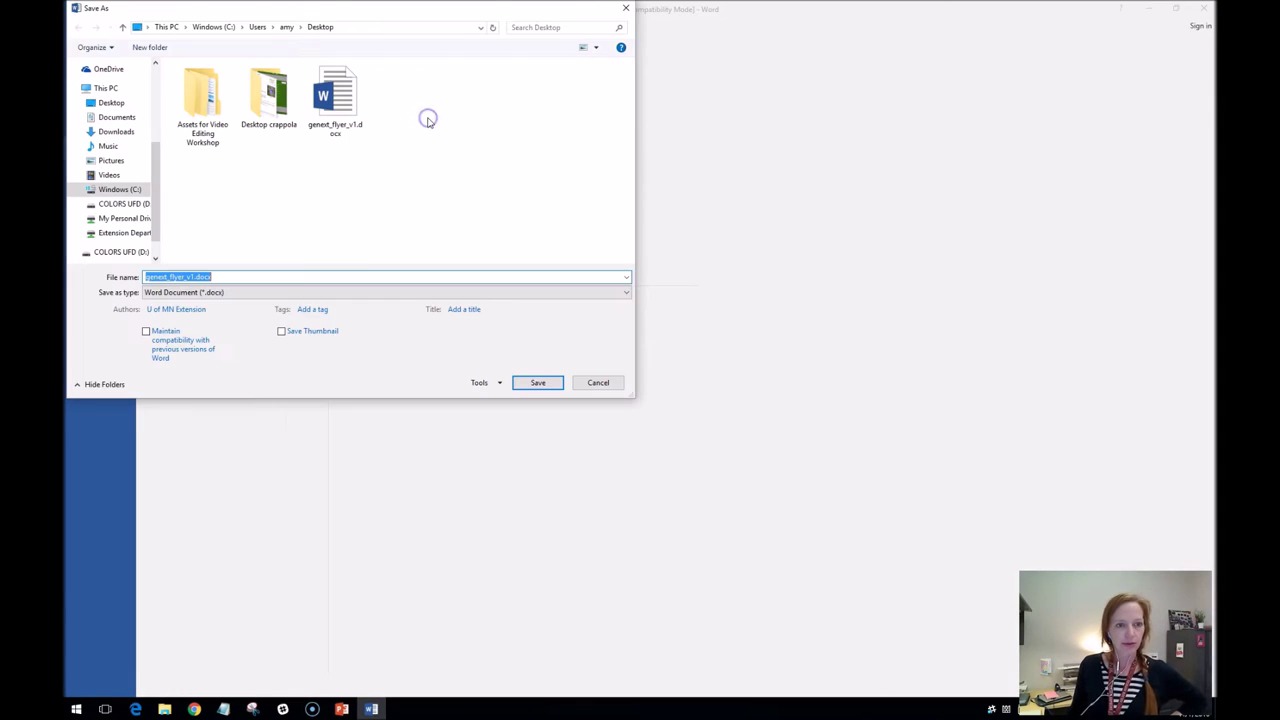
left_click(220, 293)
left_click(254, 331)
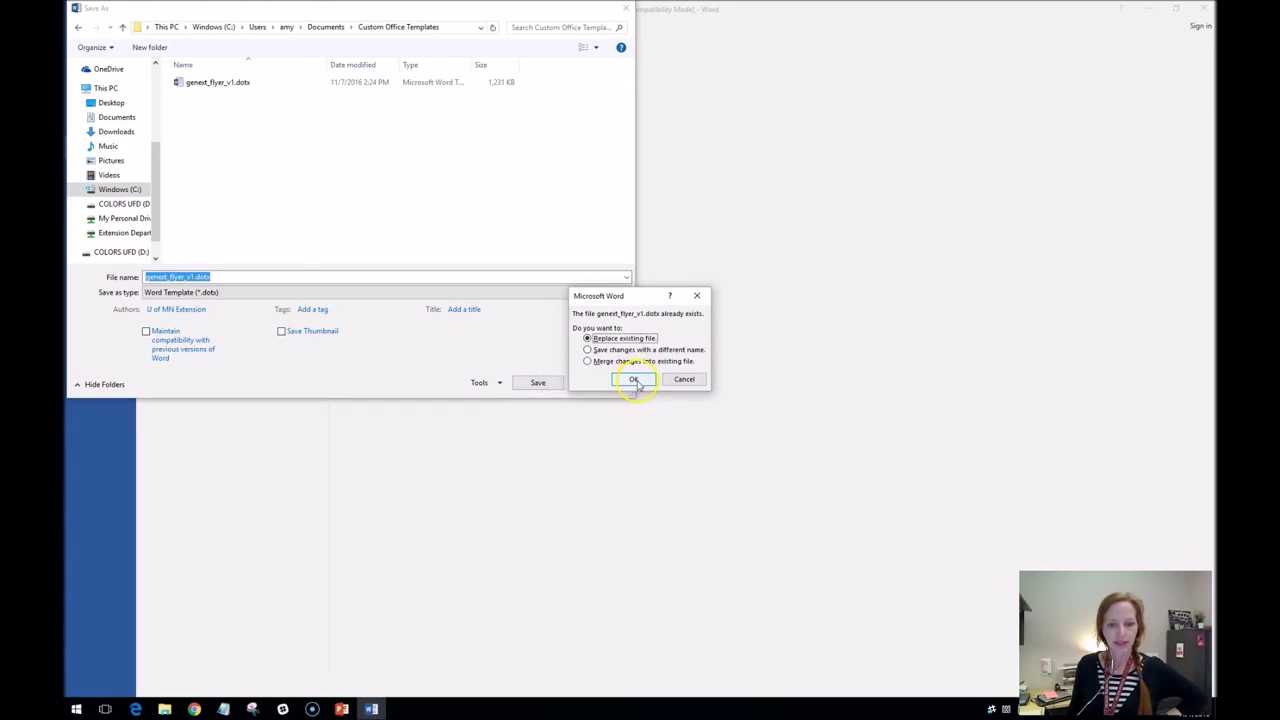
left_click(636, 381)
left_click(676, 381)
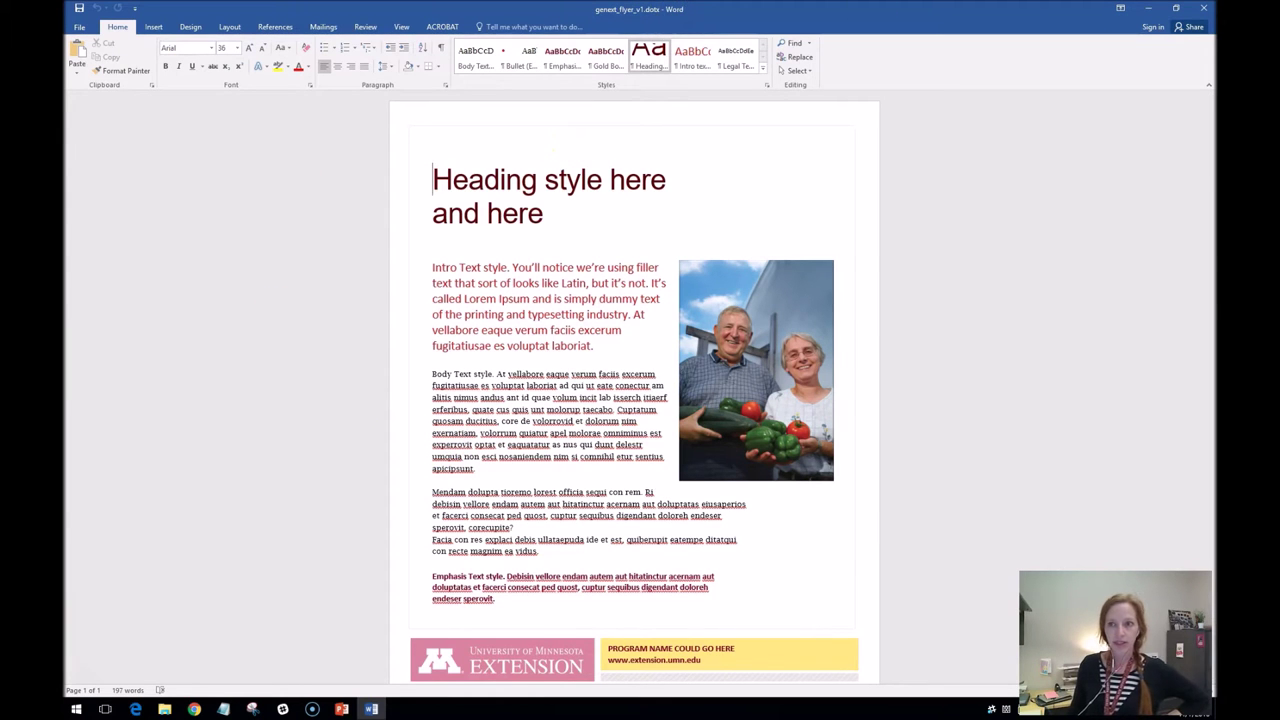
Step: Close Word and relaunch Word 2016 to its start screen
left_click(1207, 8)
left_click(77, 708)
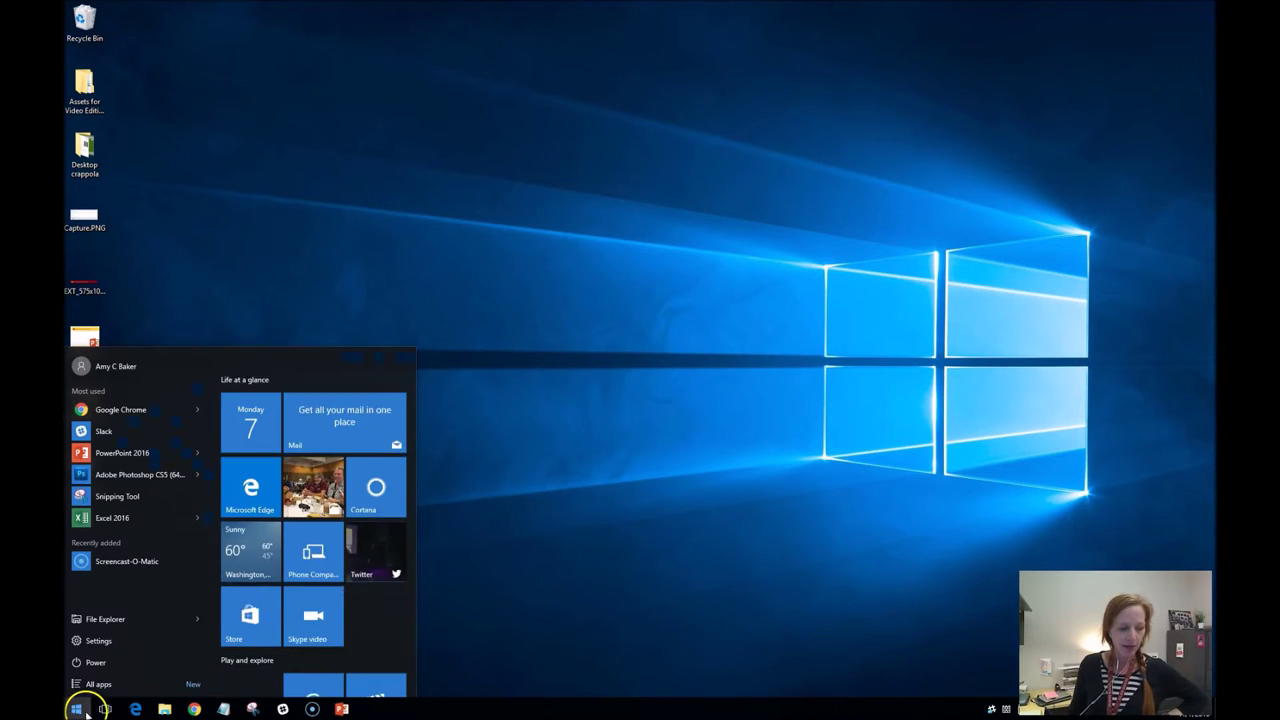
type("word")
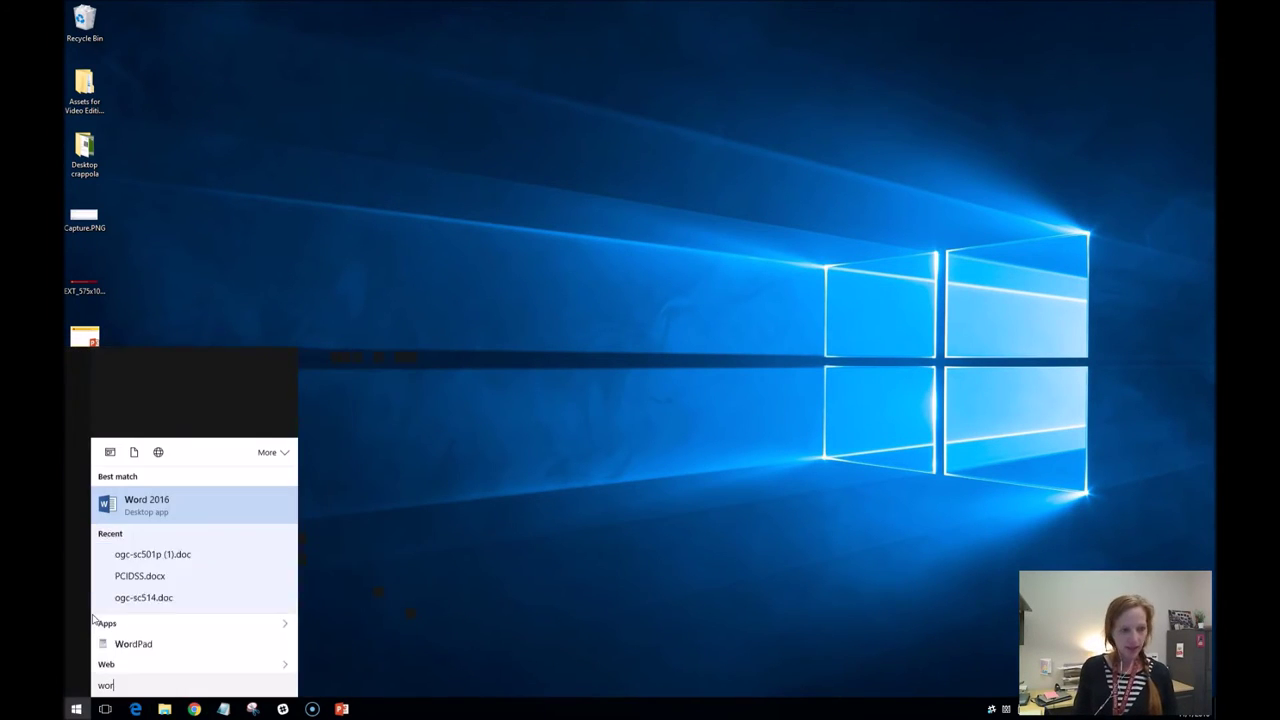
left_click(180, 409)
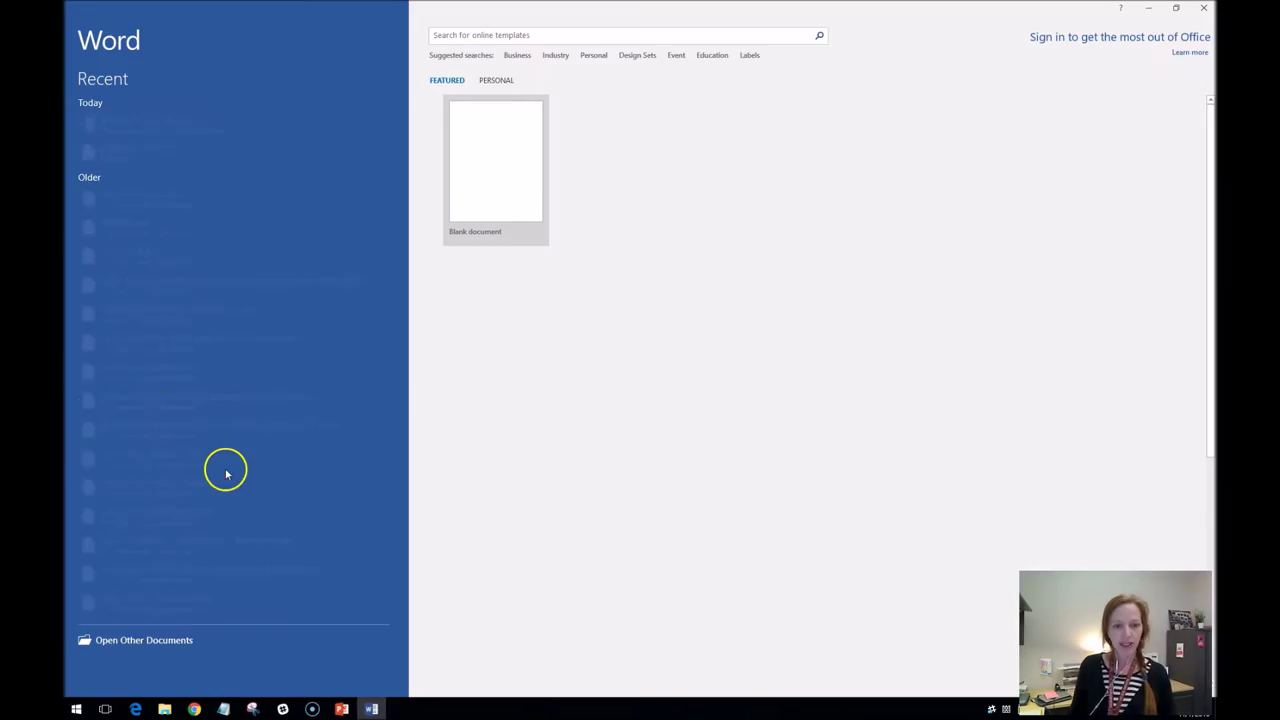
Step: Pin genext_flyer_v1 from Personal templates, then start a new document from it under Featured
left_click(495, 80)
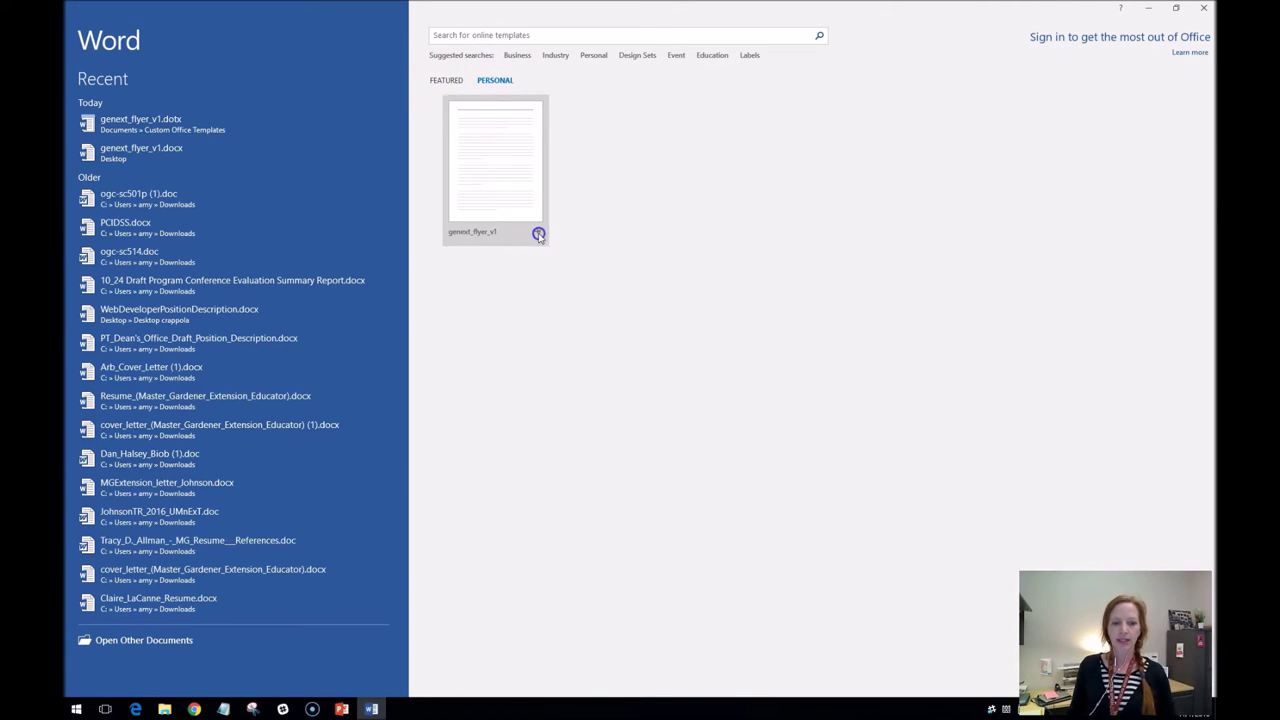
left_click(440, 80)
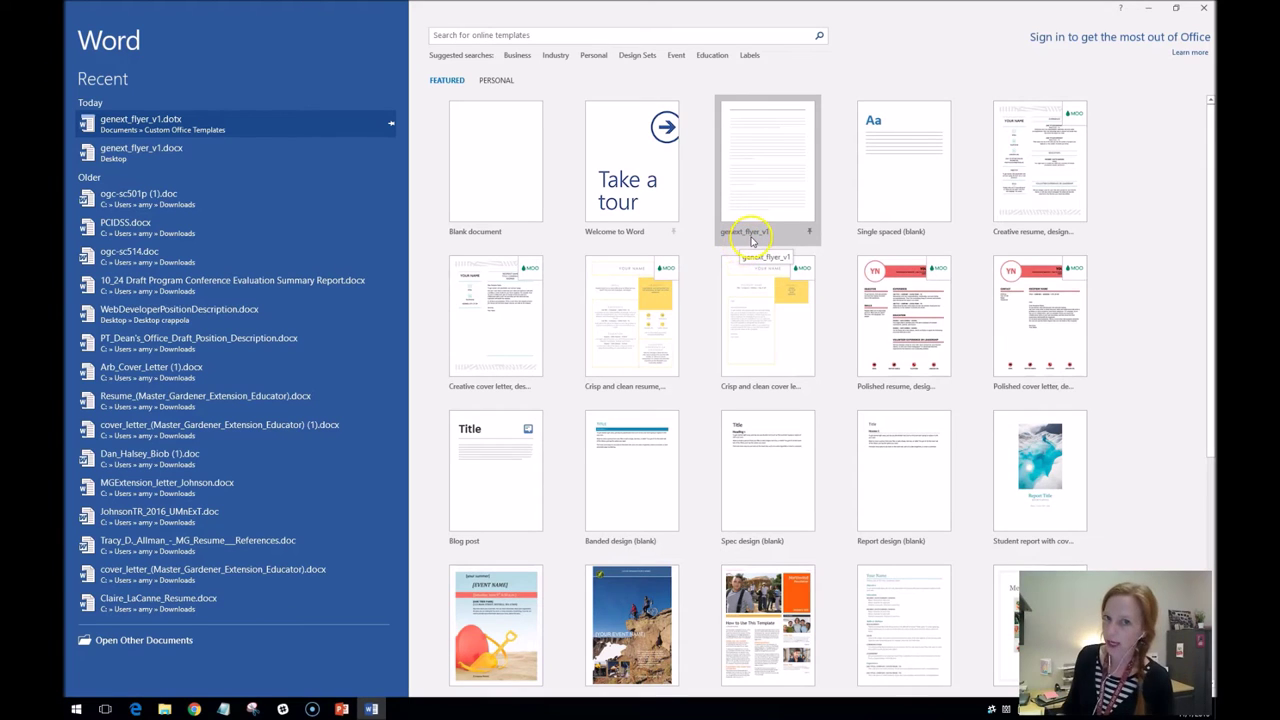
left_click(788, 200)
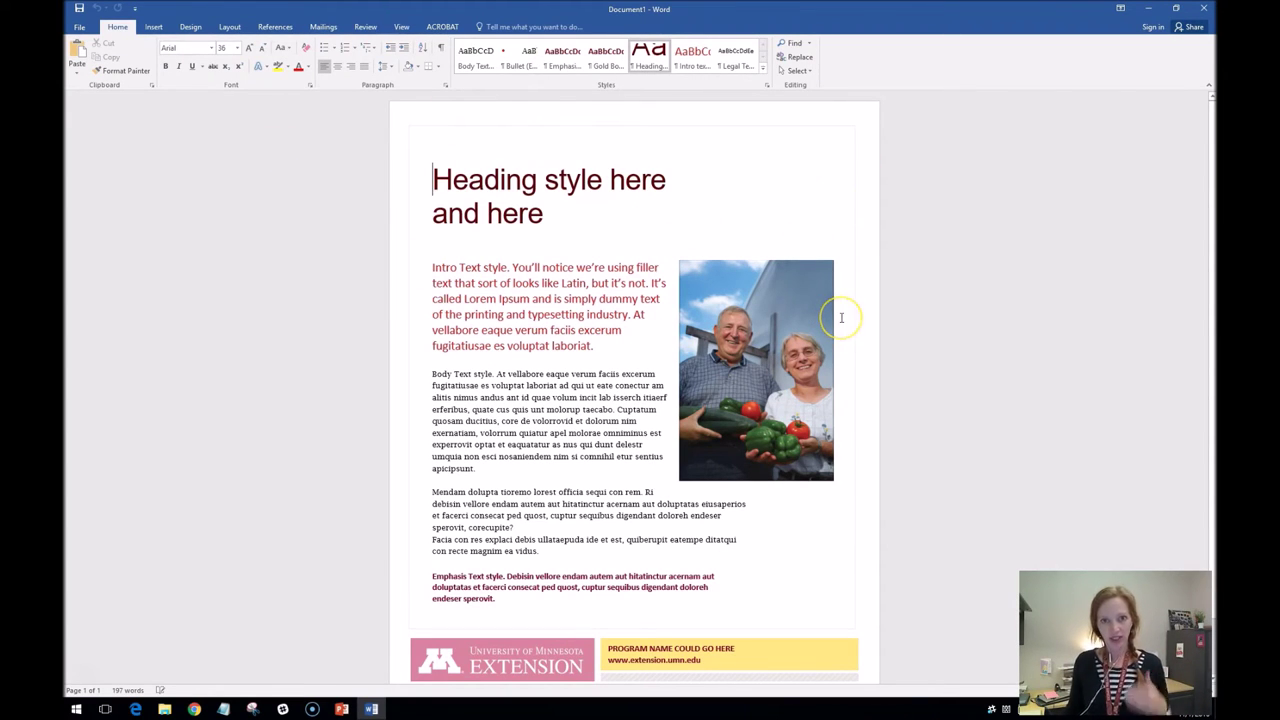
Step: Review the new Document1 flyer layout, then close Word back to the desktop
left_click(828, 287)
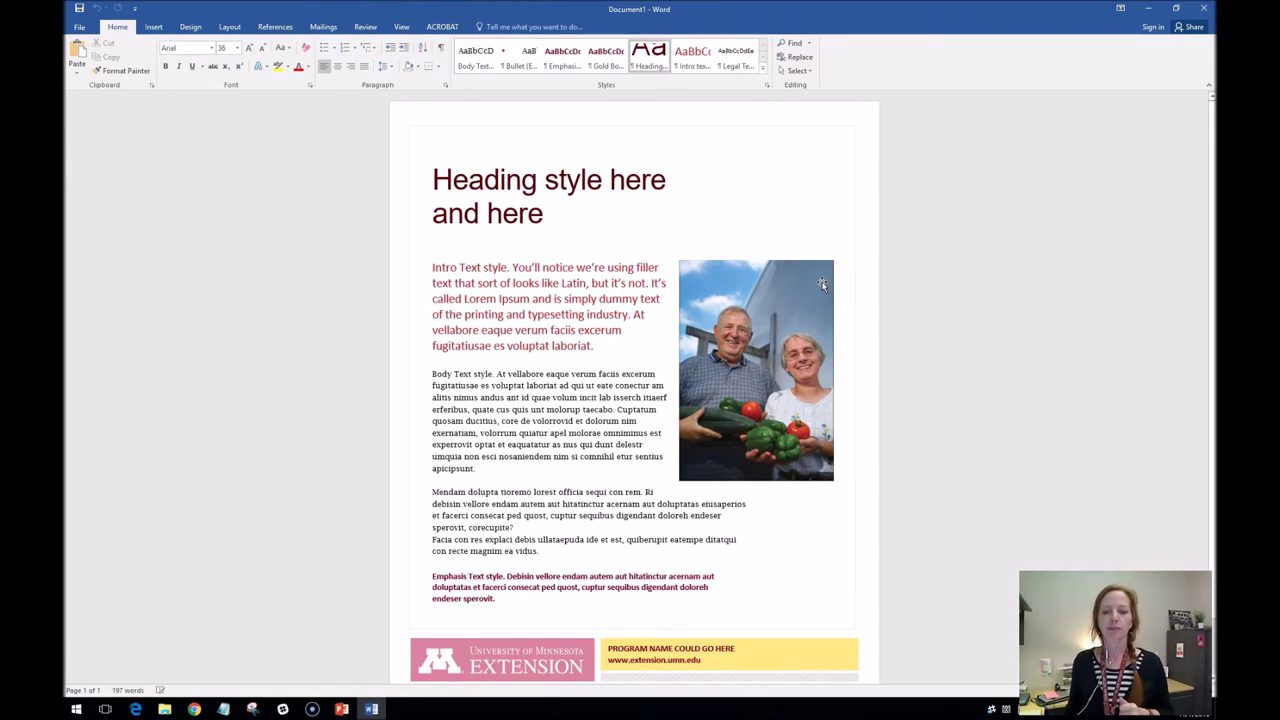
left_click(817, 305)
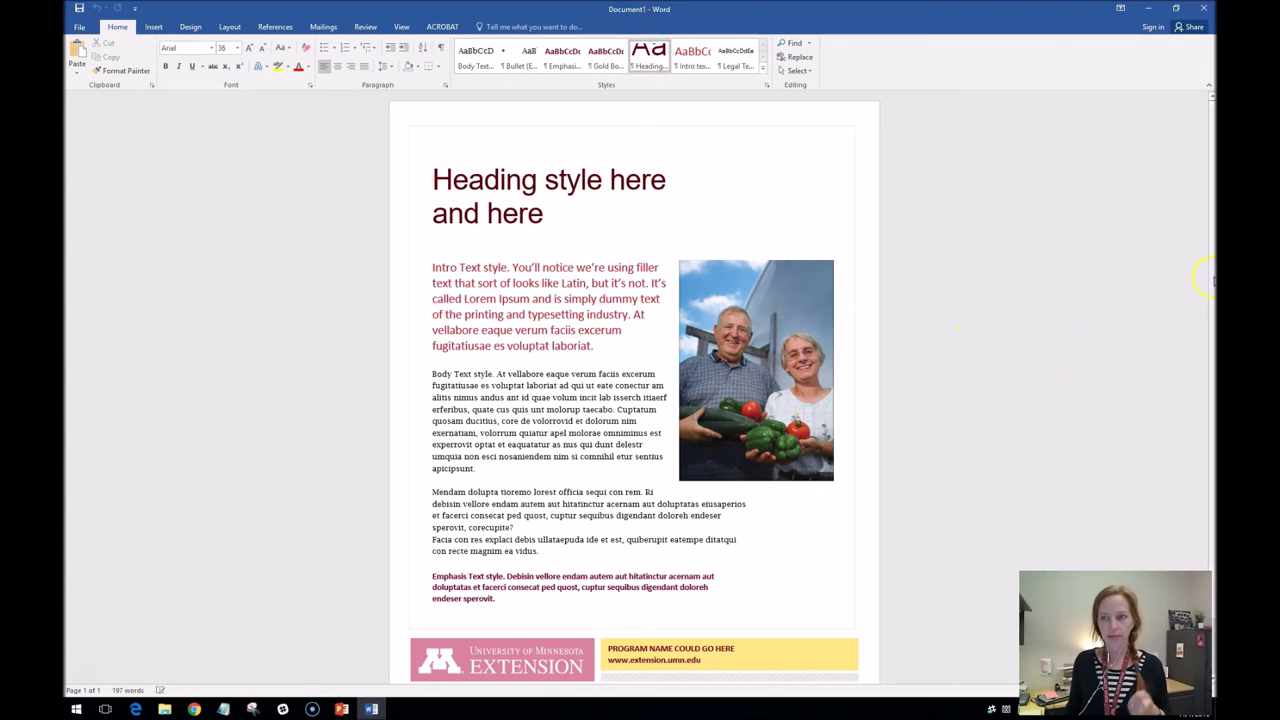
left_click(1052, 258)
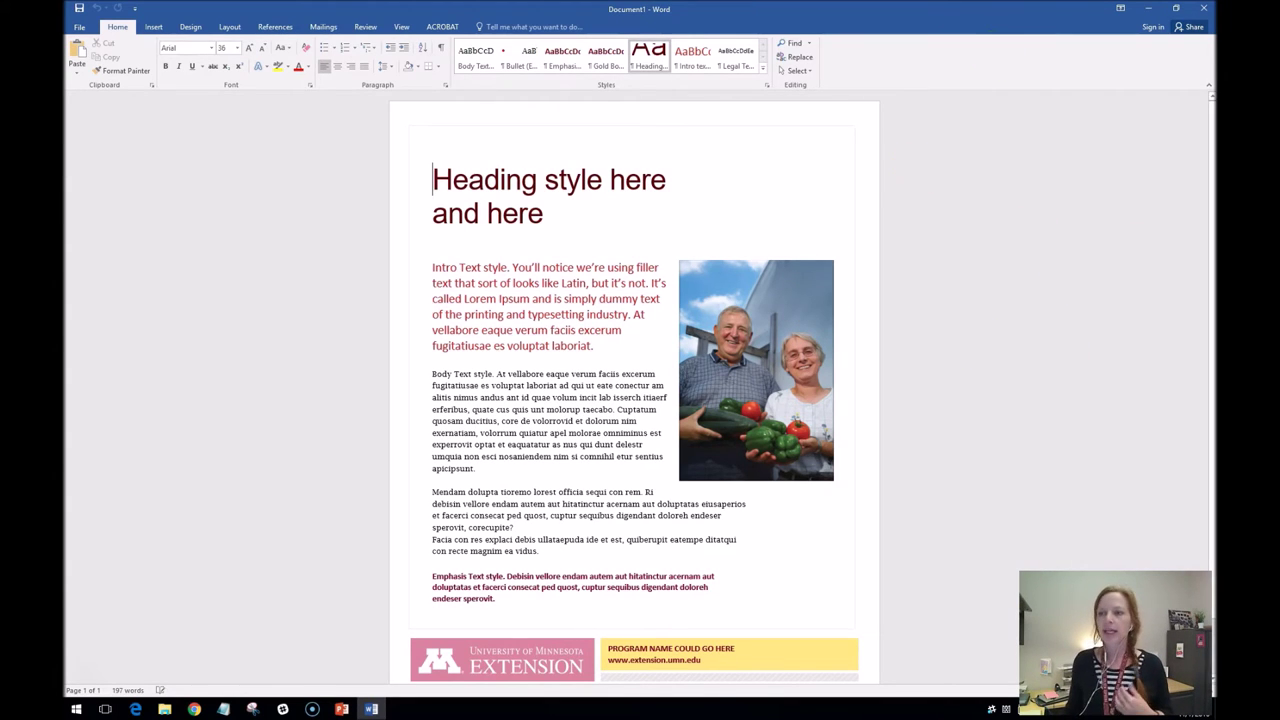
left_click(1203, 8)
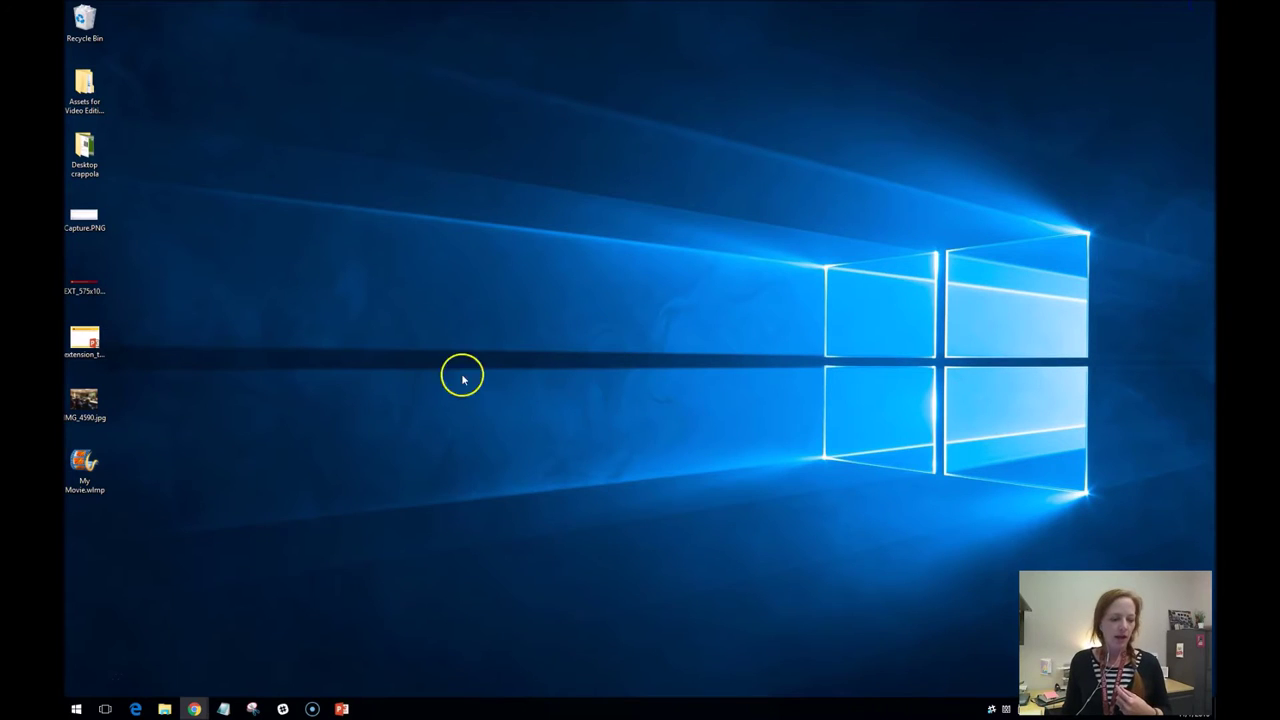
Step: In Chrome's My Drive, choose NEW > More > From template
mouse_move(200, 710)
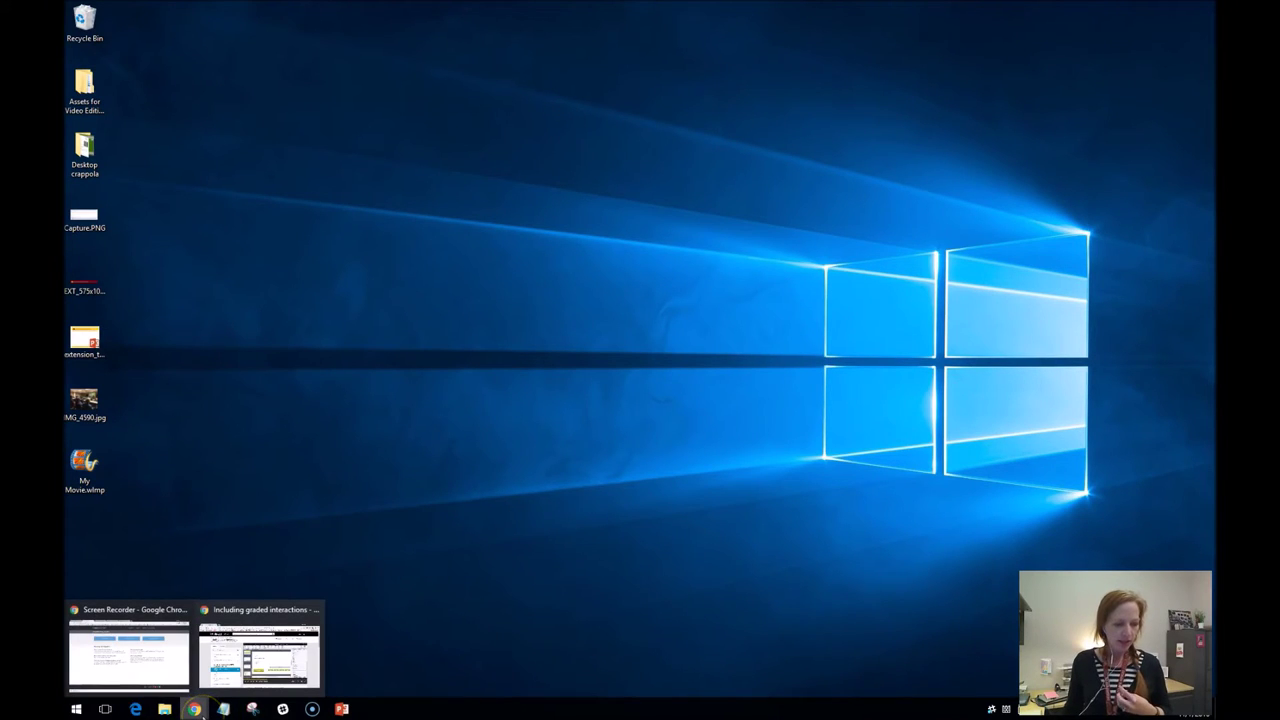
left_click(128, 650)
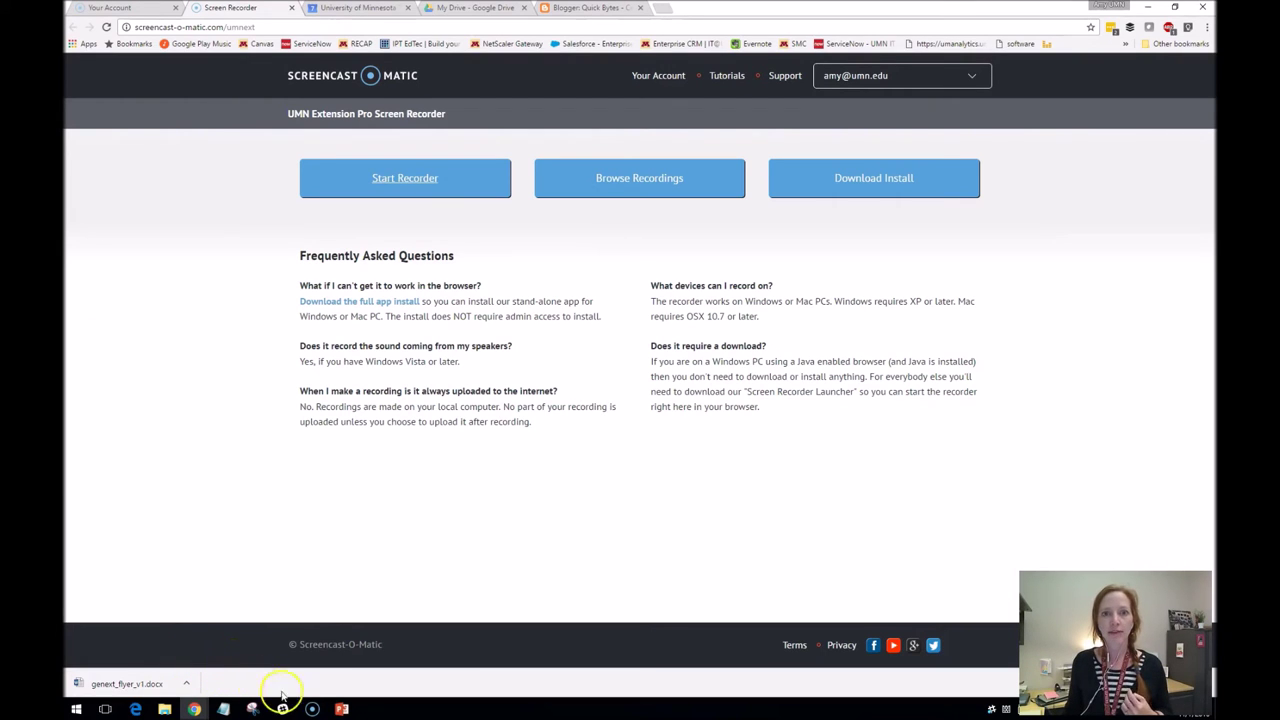
left_click(483, 12)
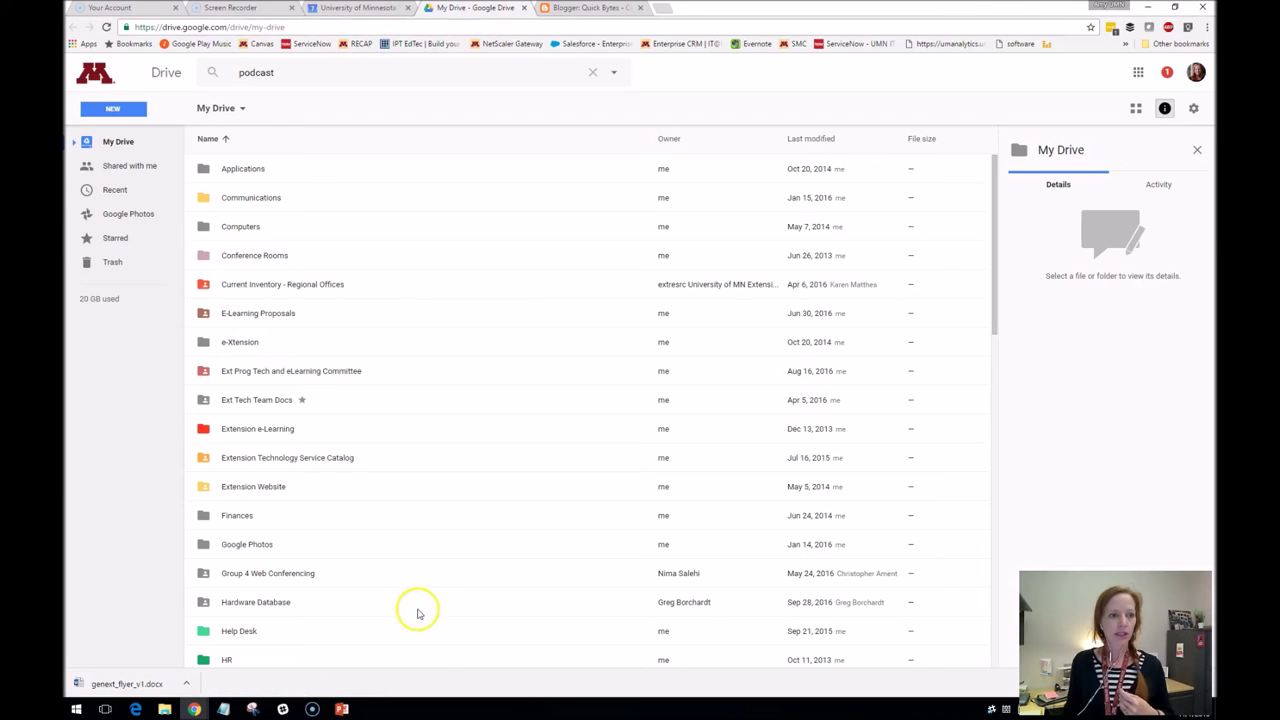
left_click(120, 109)
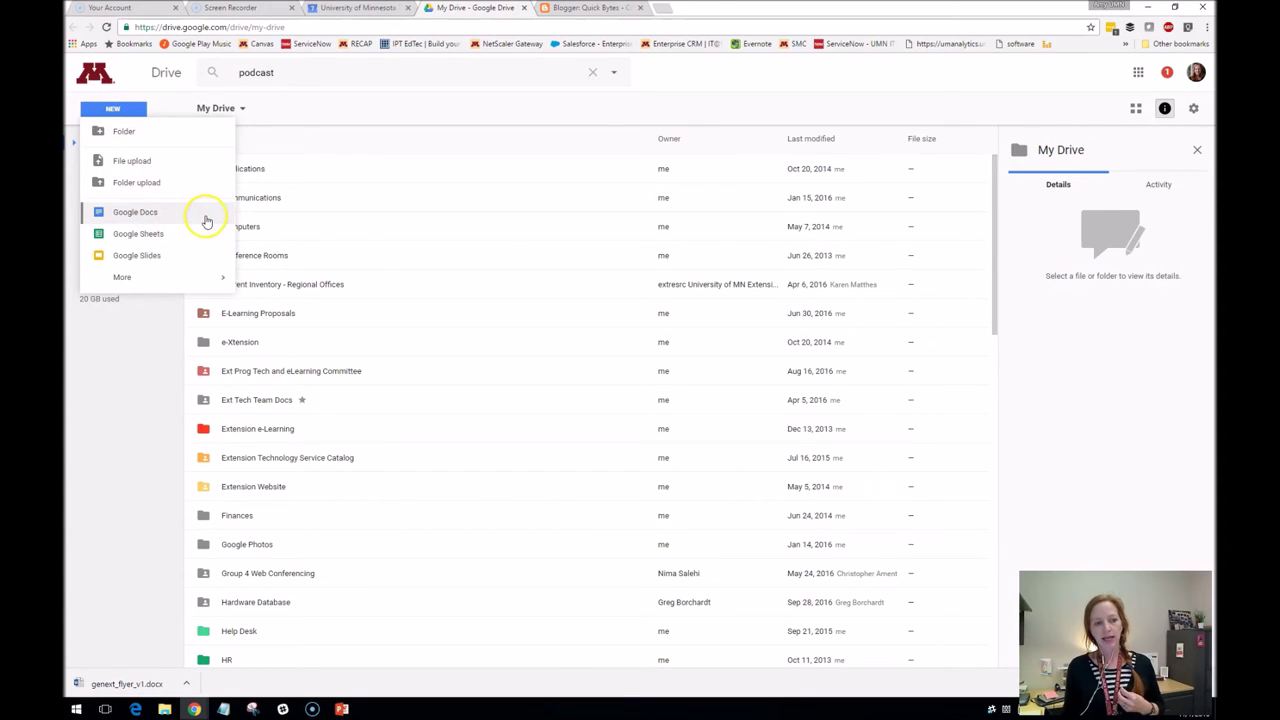
mouse_move(209, 280)
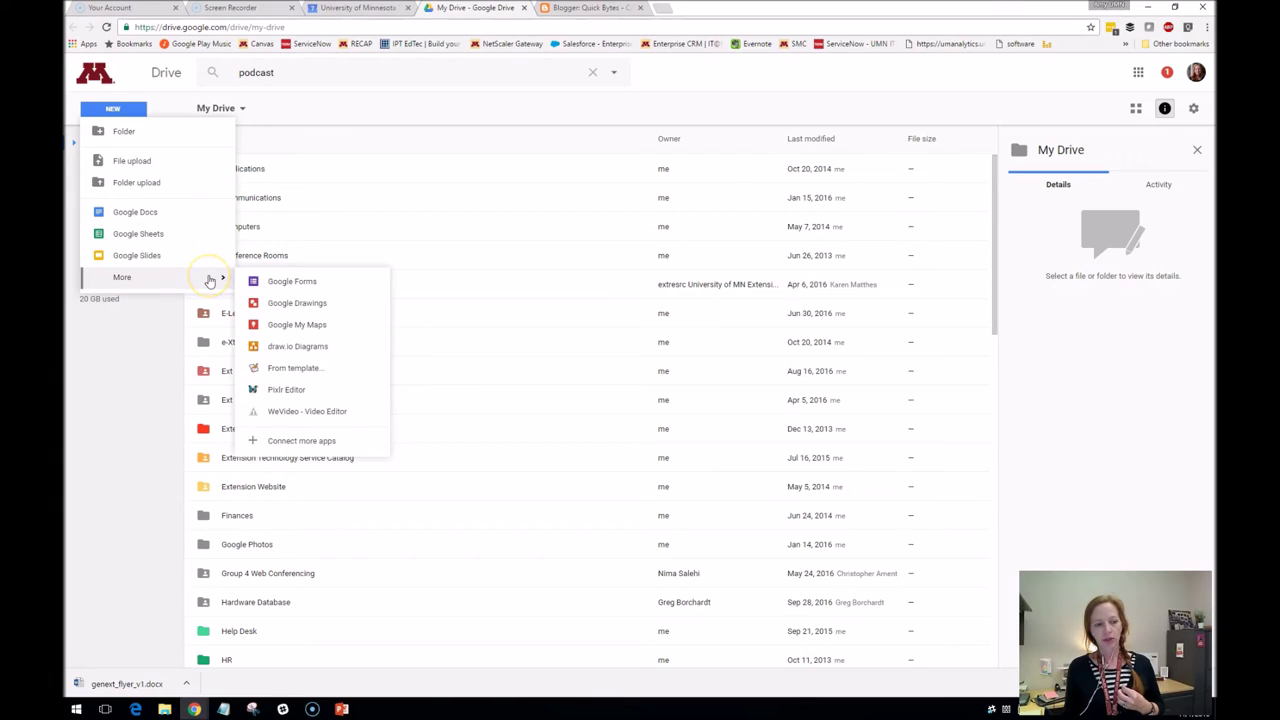
left_click(331, 377)
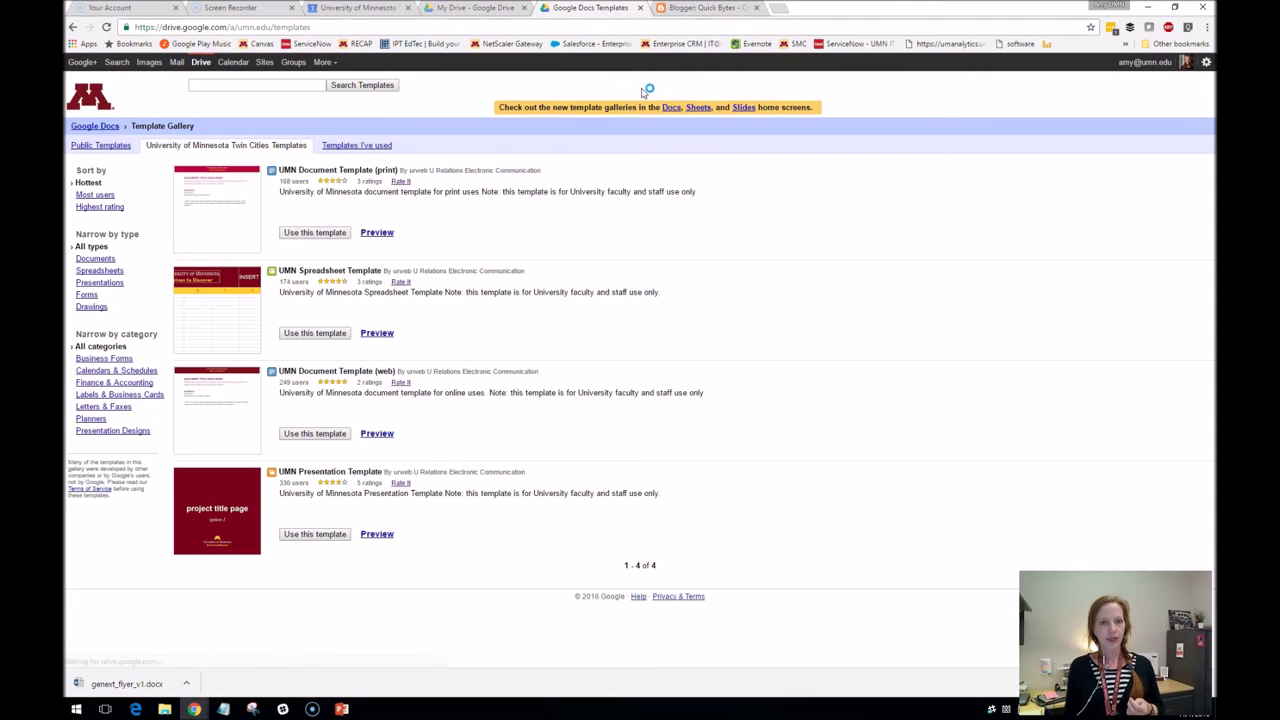
Step: Under University of Minnesota Twin Cities templates, use the UMN Document Template (web)
left_click(116, 147)
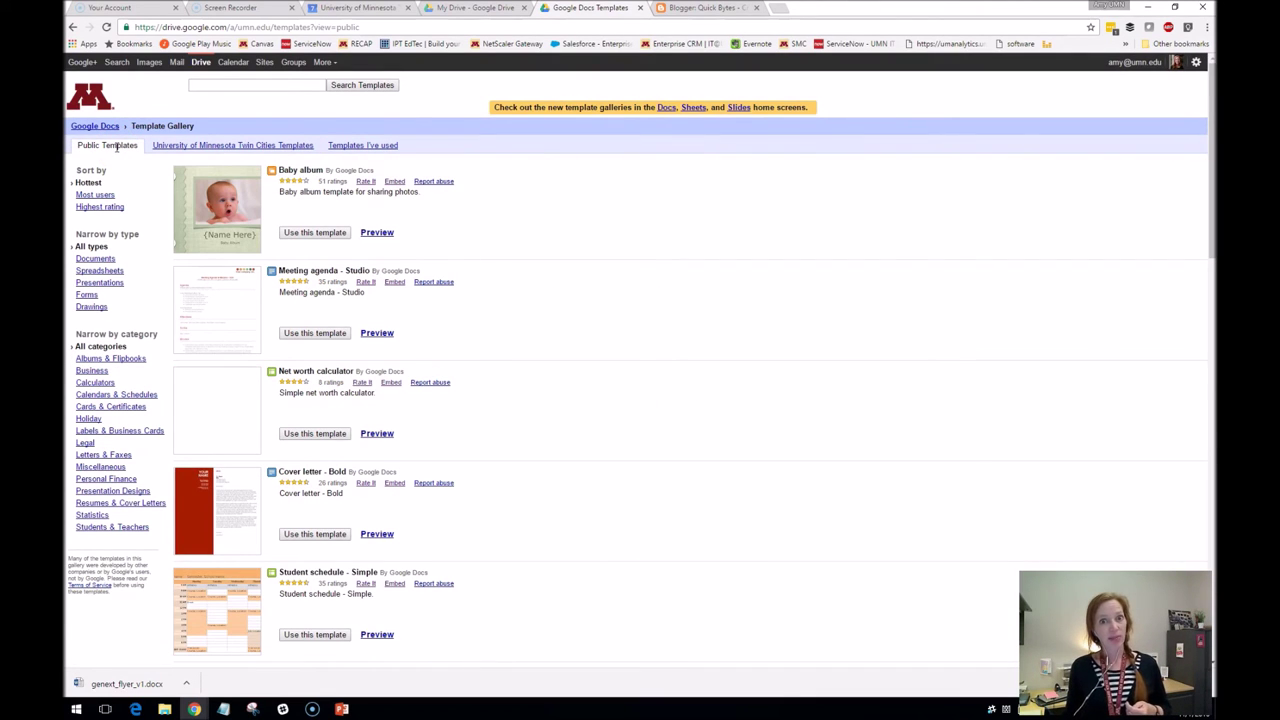
left_click(222, 147)
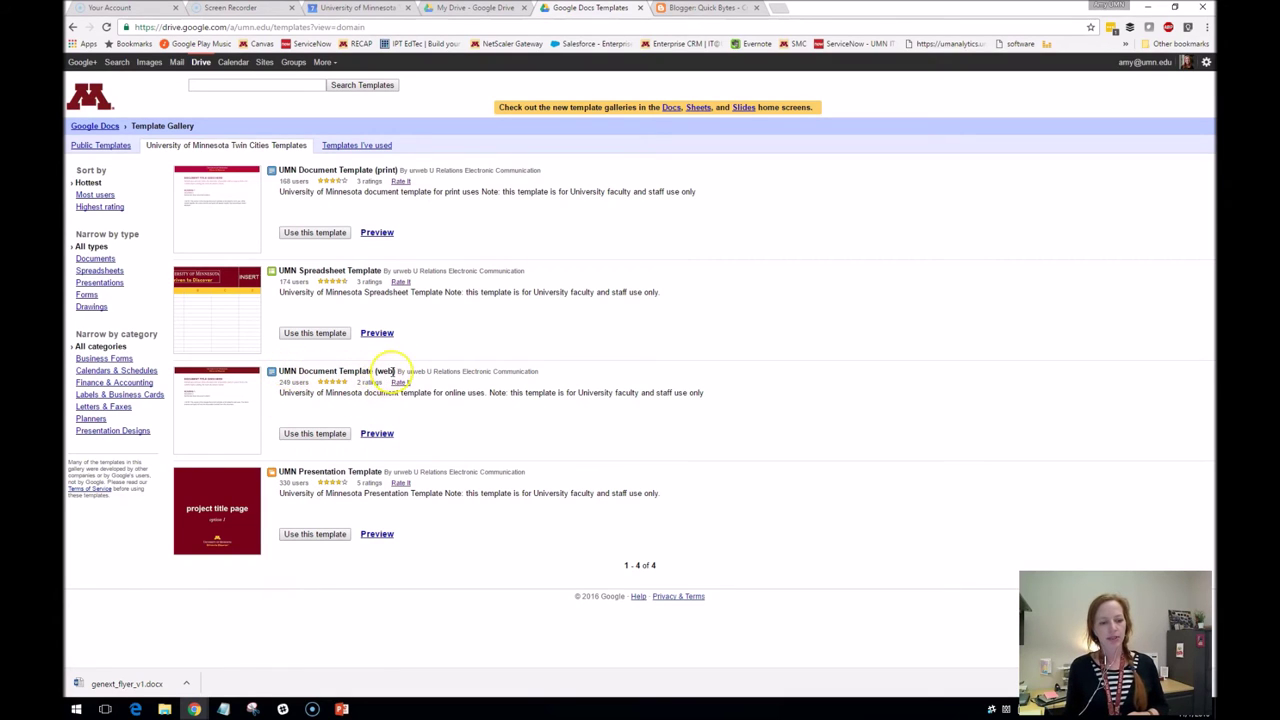
left_click(334, 434)
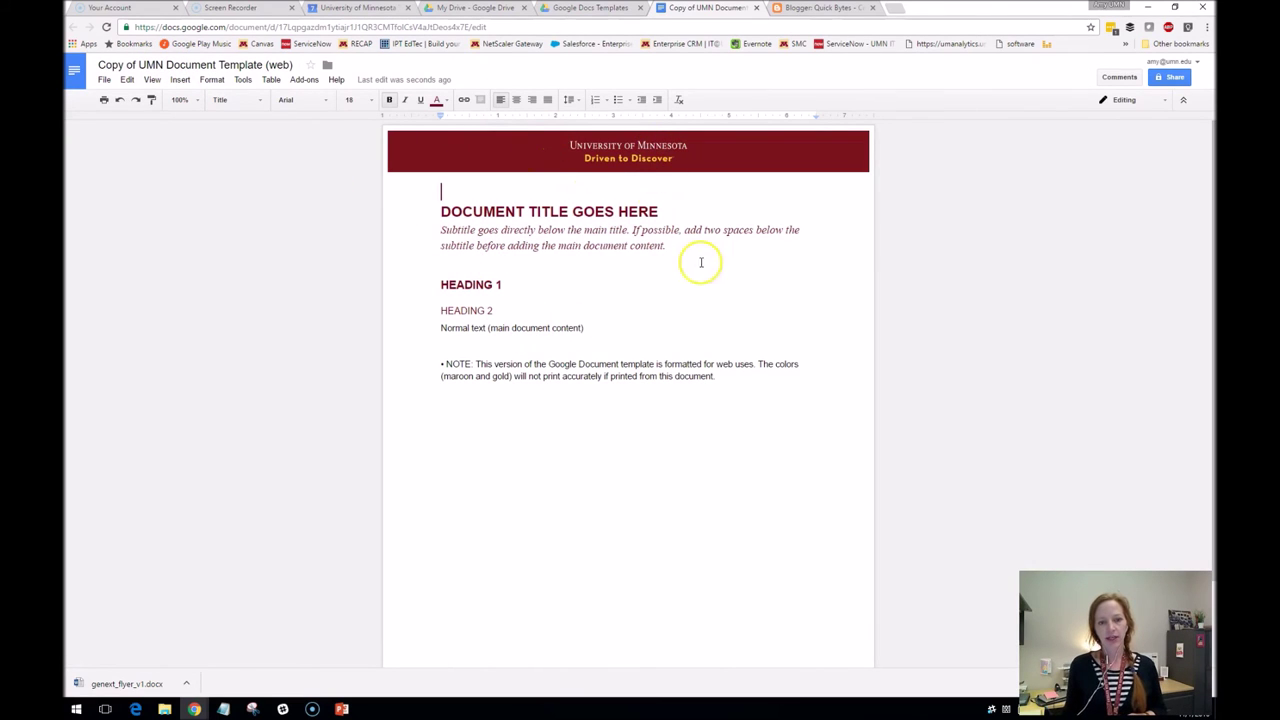
Step: Inspect the paragraph style list without changes, then return to the Template Gallery tab
left_click(262, 101)
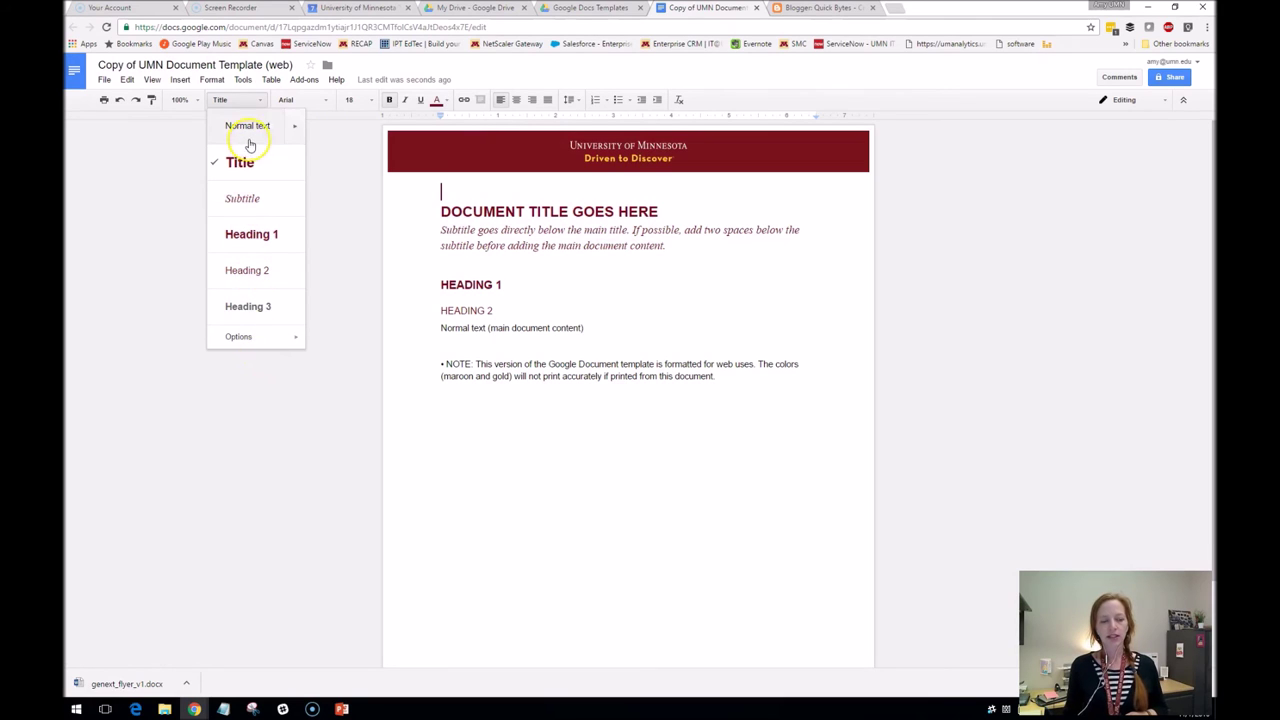
left_click(262, 101)
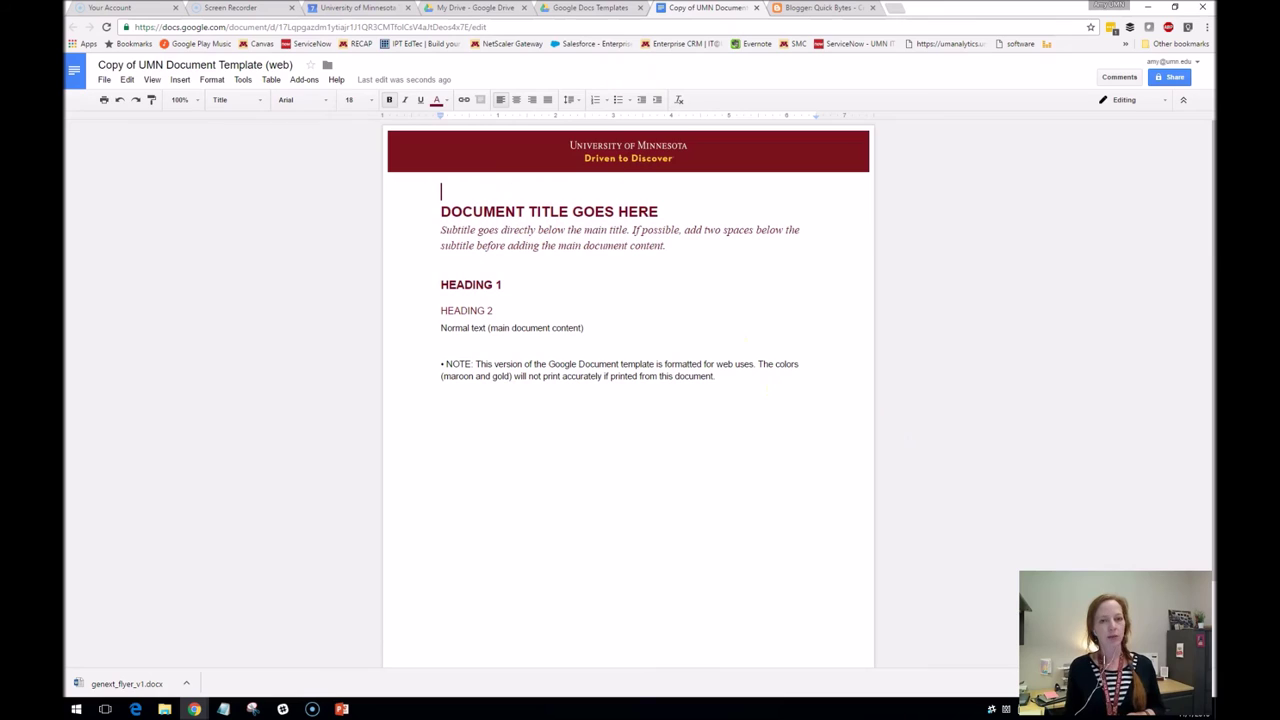
left_click(592, 8)
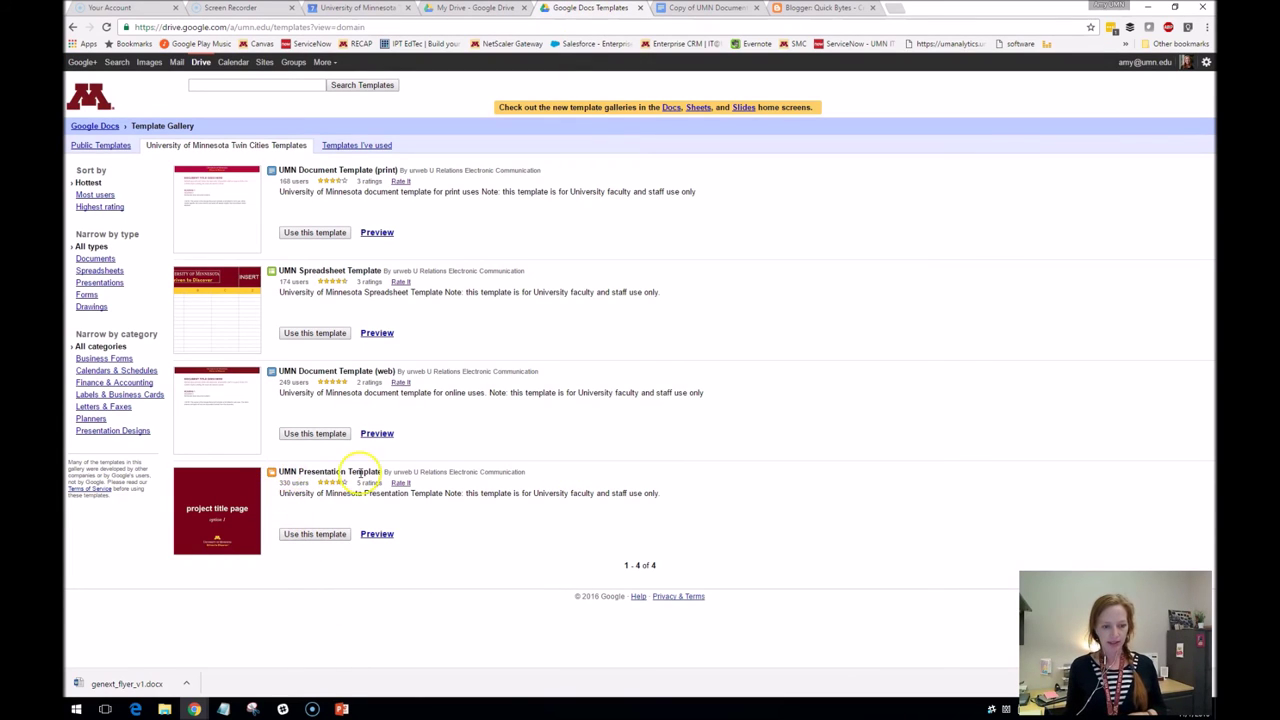
Step: Copy the UMN Presentation Template into a new seven-slide deck and open its File menu
left_click(336, 539)
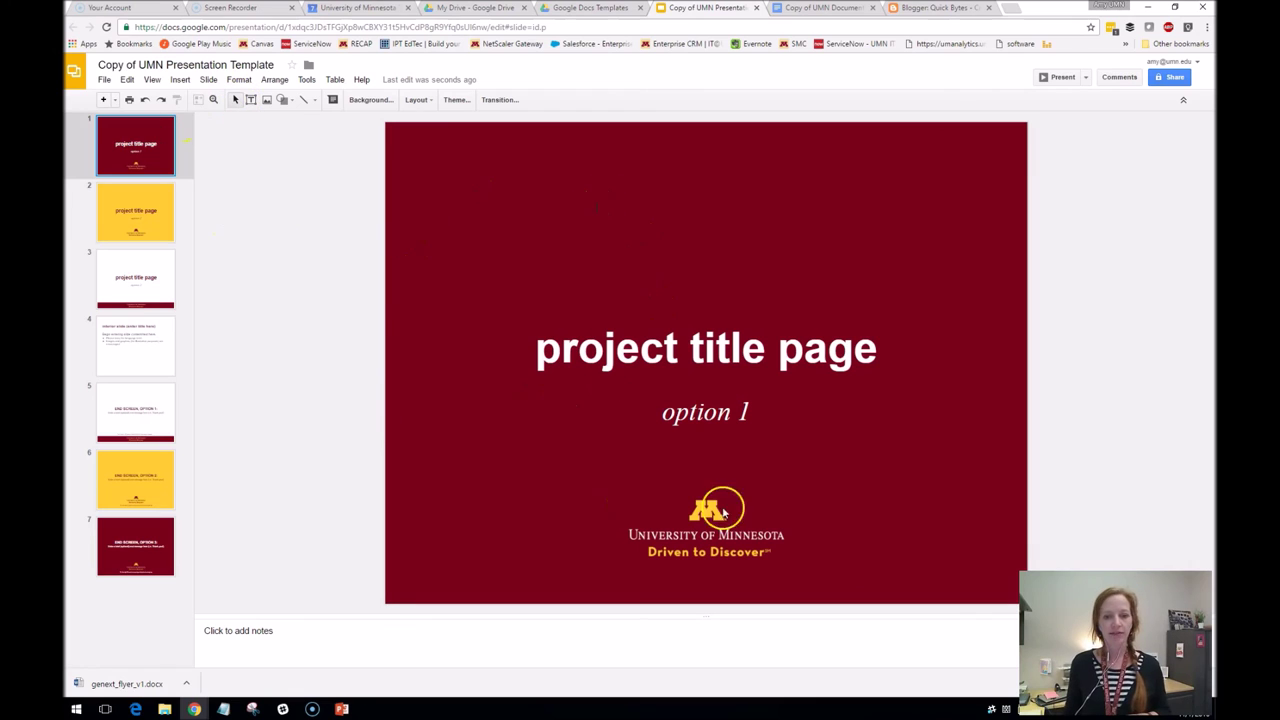
left_click(104, 79)
Step: Set the Copy of UMN Presentation Template page setup to Widescreen 16:9, then review slide 2
left_click(182, 374)
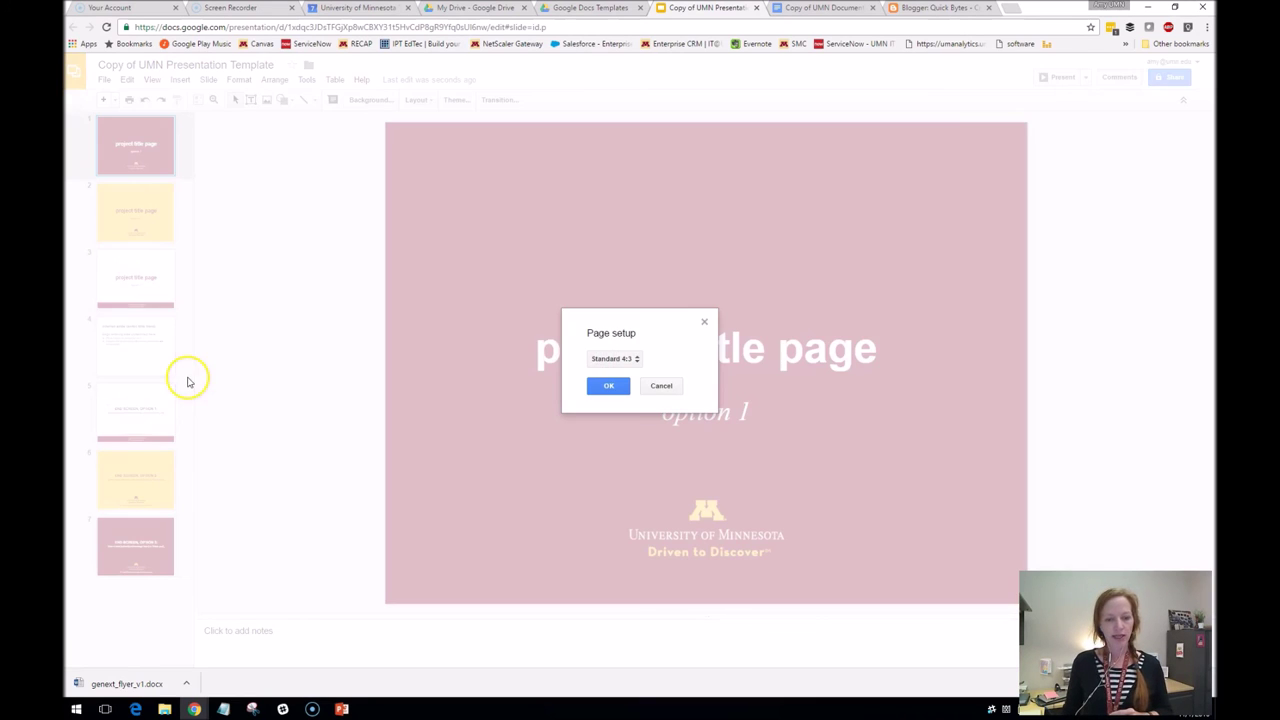
left_click(612, 358)
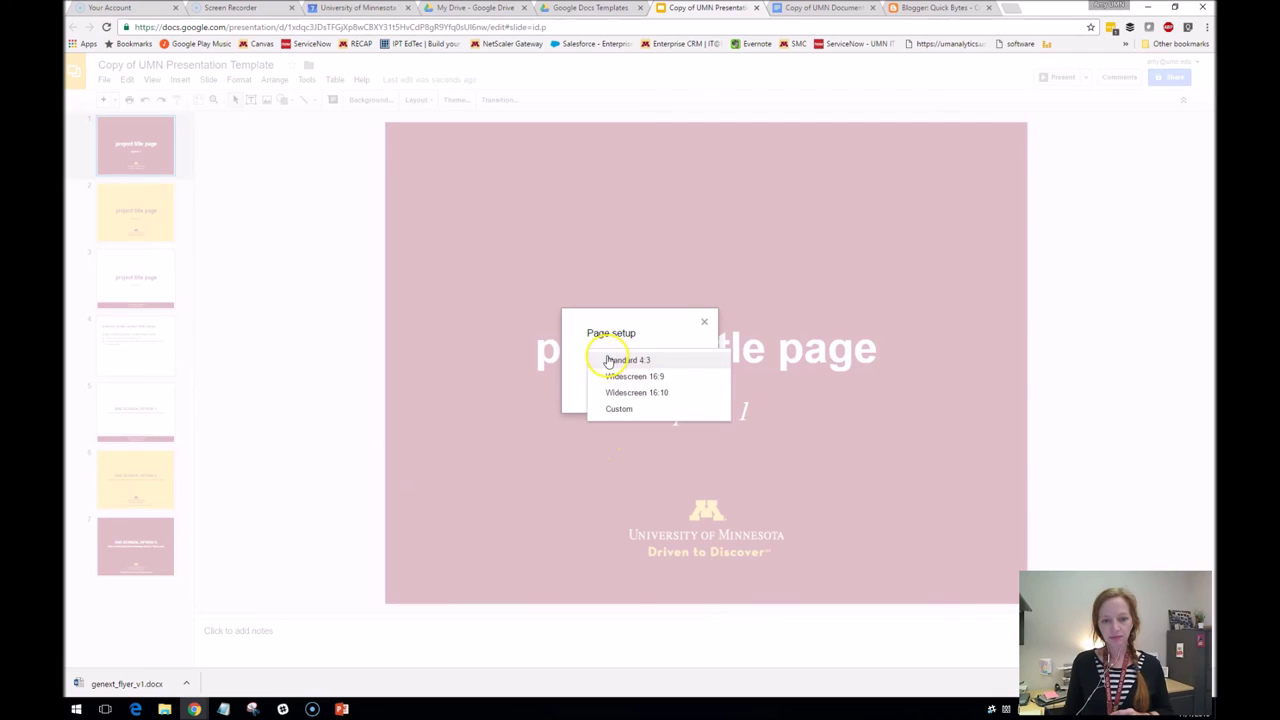
left_click(683, 380)
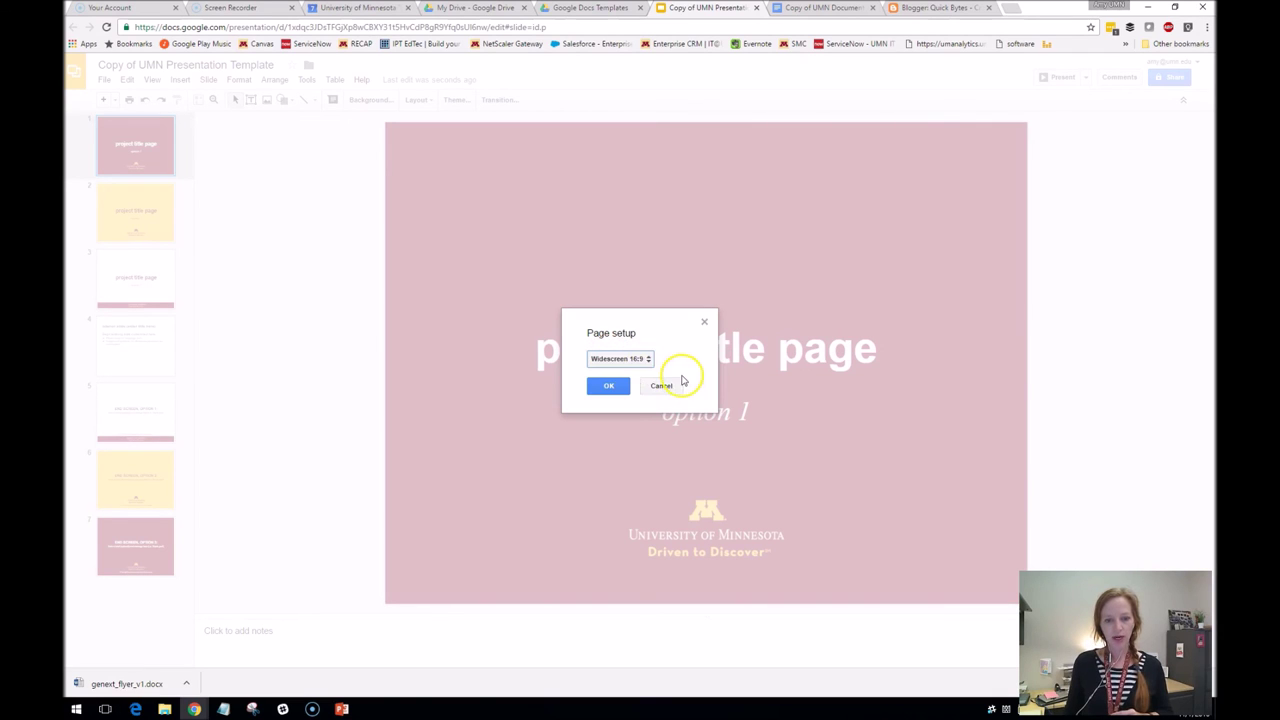
left_click(612, 386)
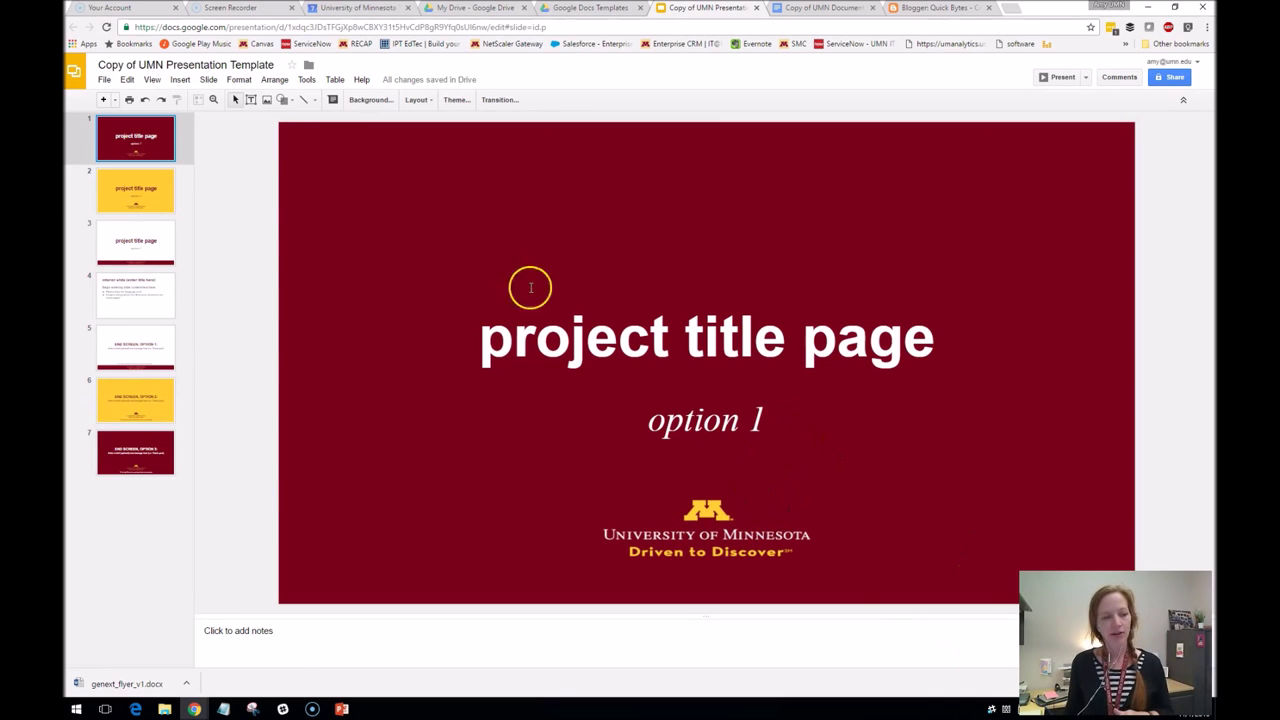
left_click(155, 195)
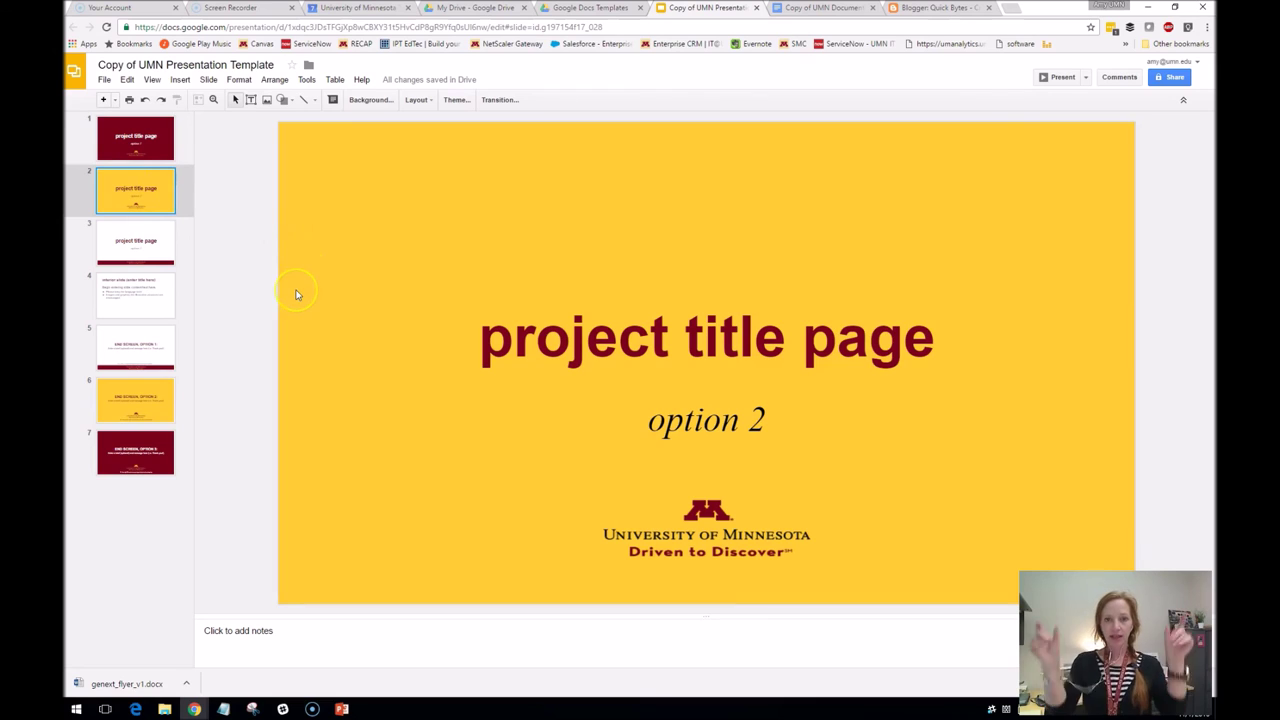